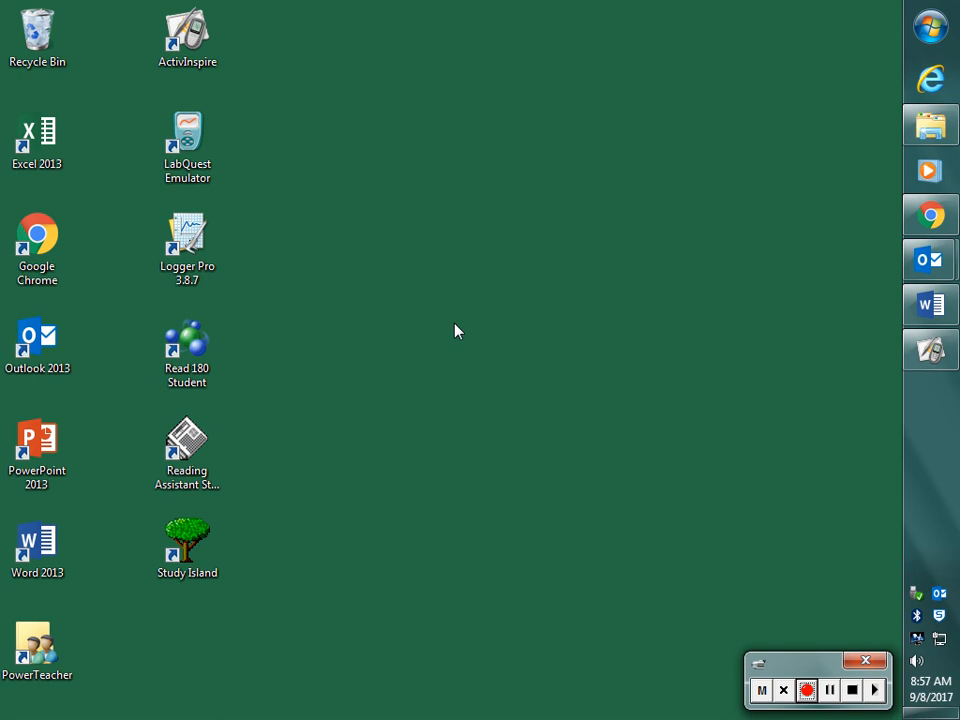
Open Excel 2013 with a blank workbook.
double_click(43, 145)
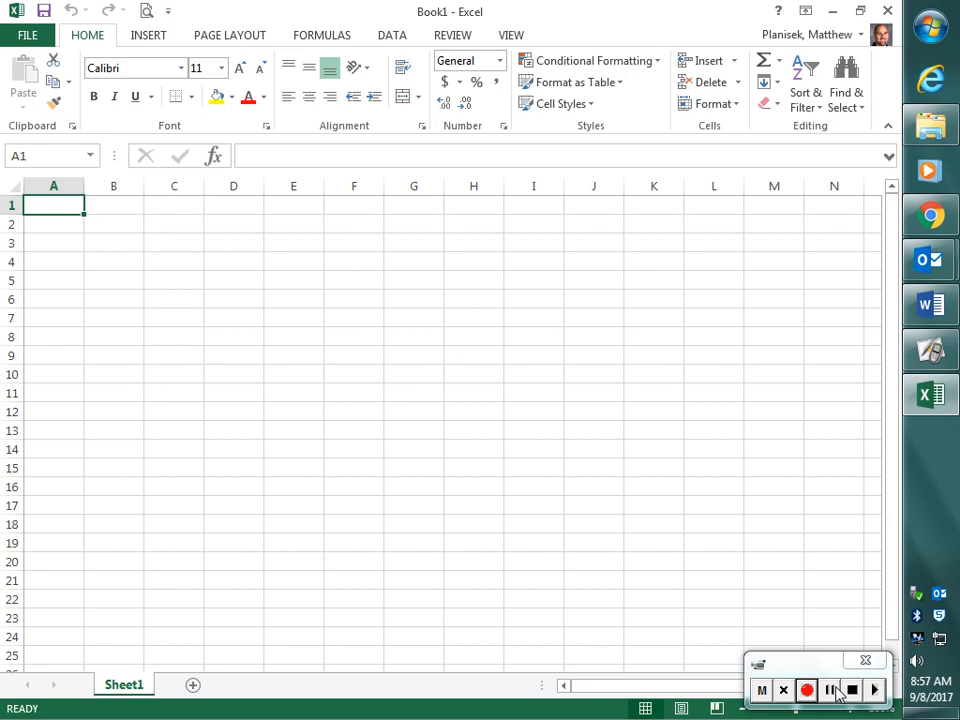
left_click(832, 690)
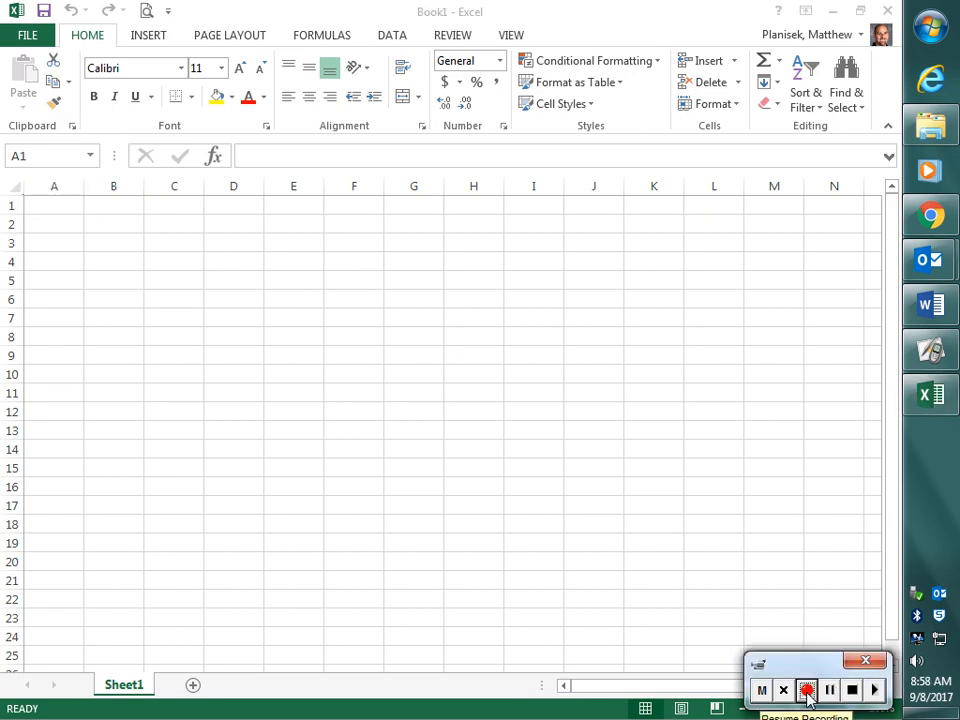
left_click(807, 690)
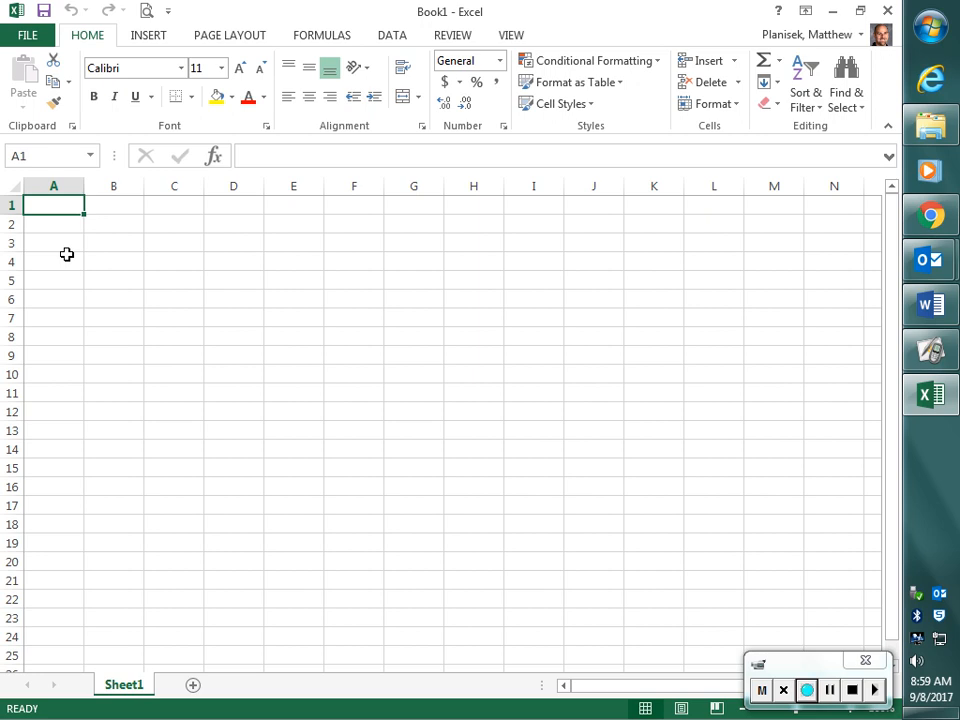
Enter the values 0, 1.1, 1.9 and 3.2 in cells A1 through A4.
type("0")
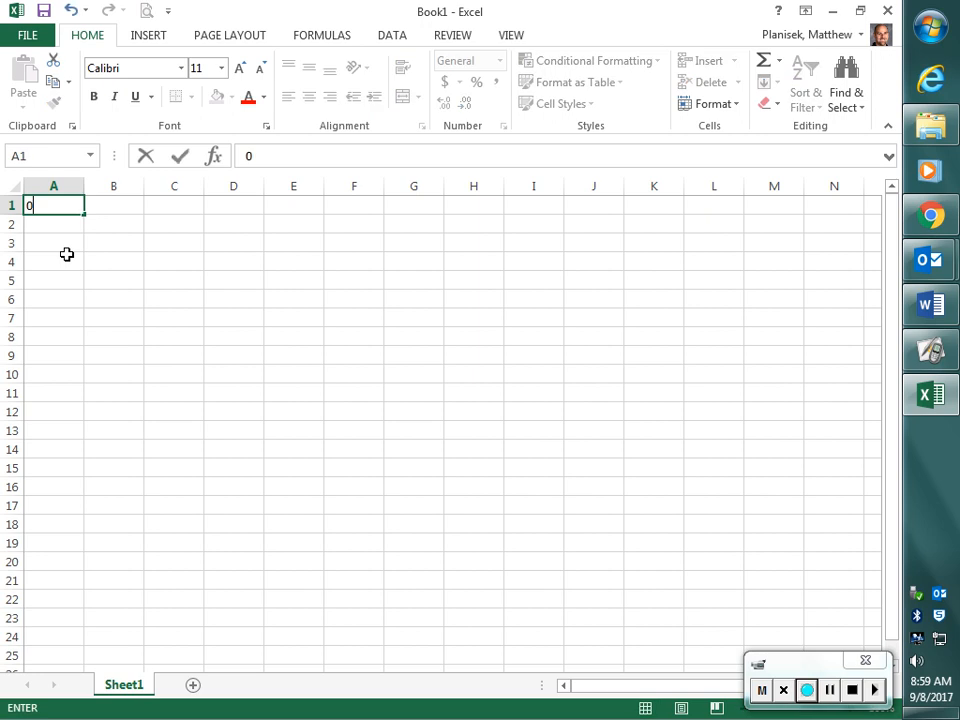
key("Return")
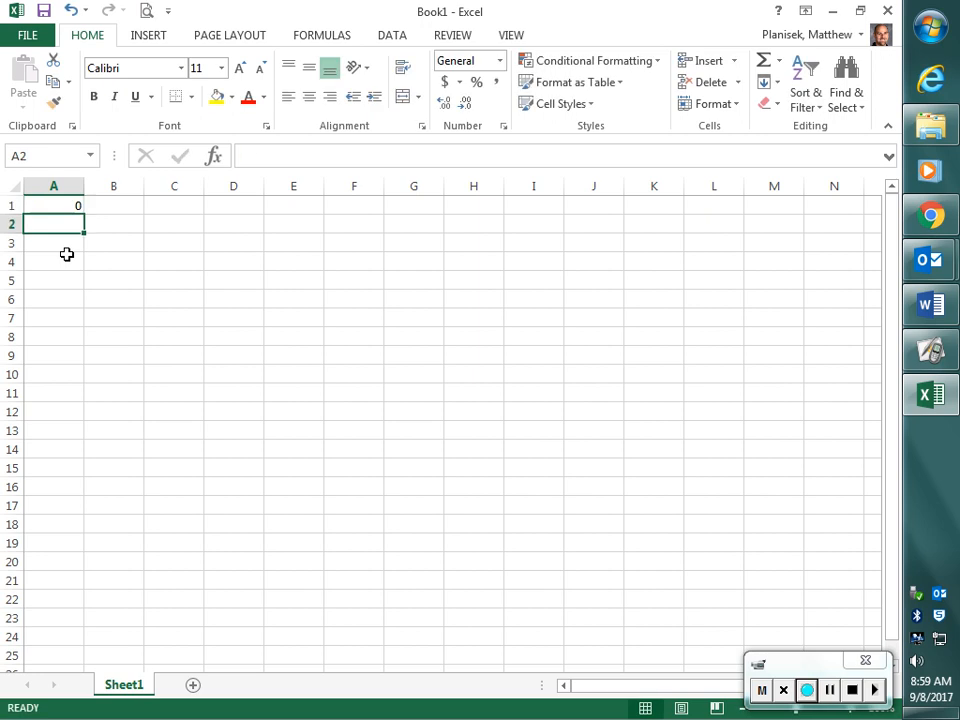
type("1.1")
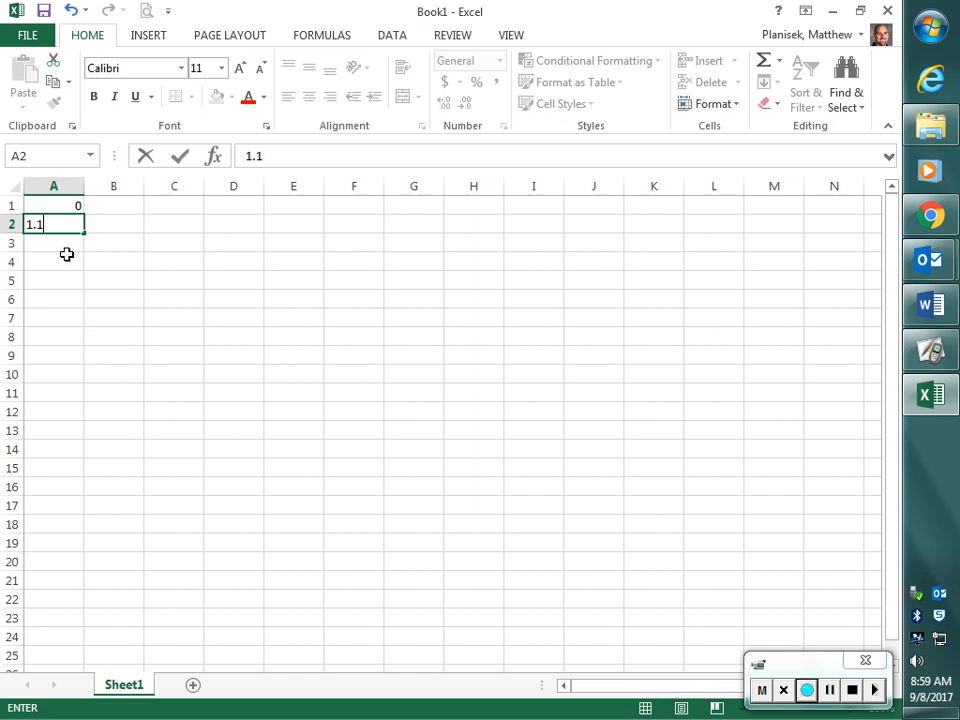
key("Return")
type("1.9")
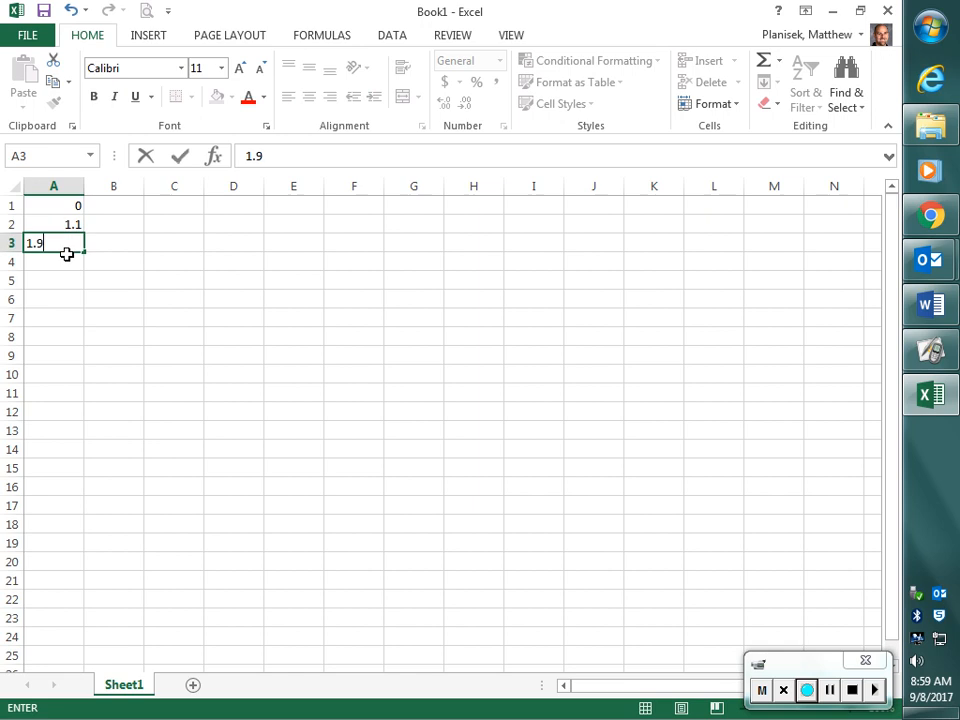
key("Return")
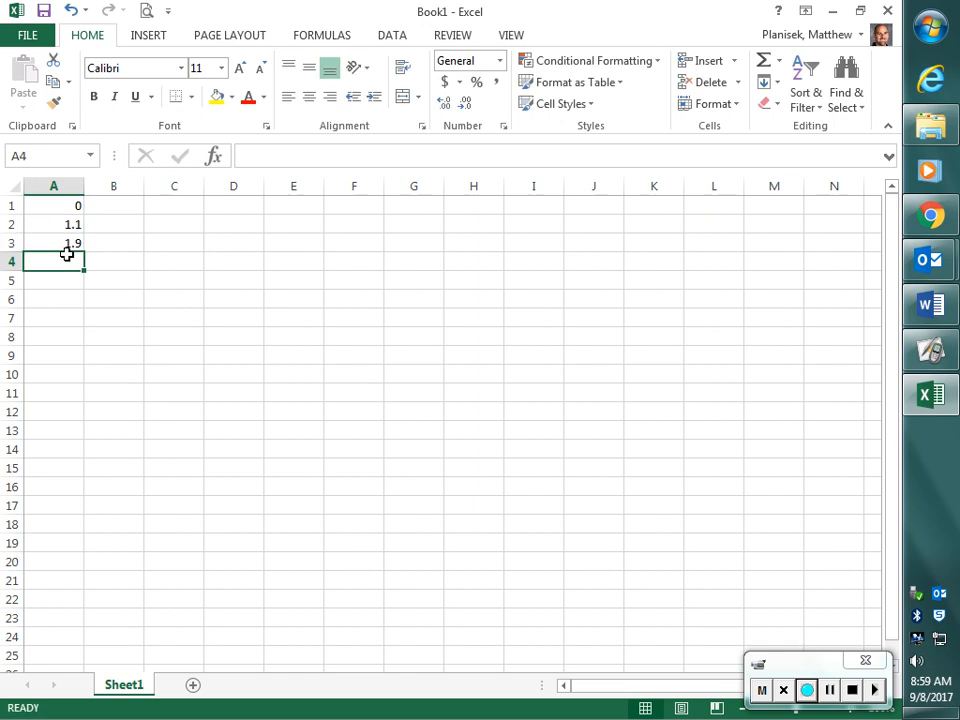
type("3.2")
key("Return")
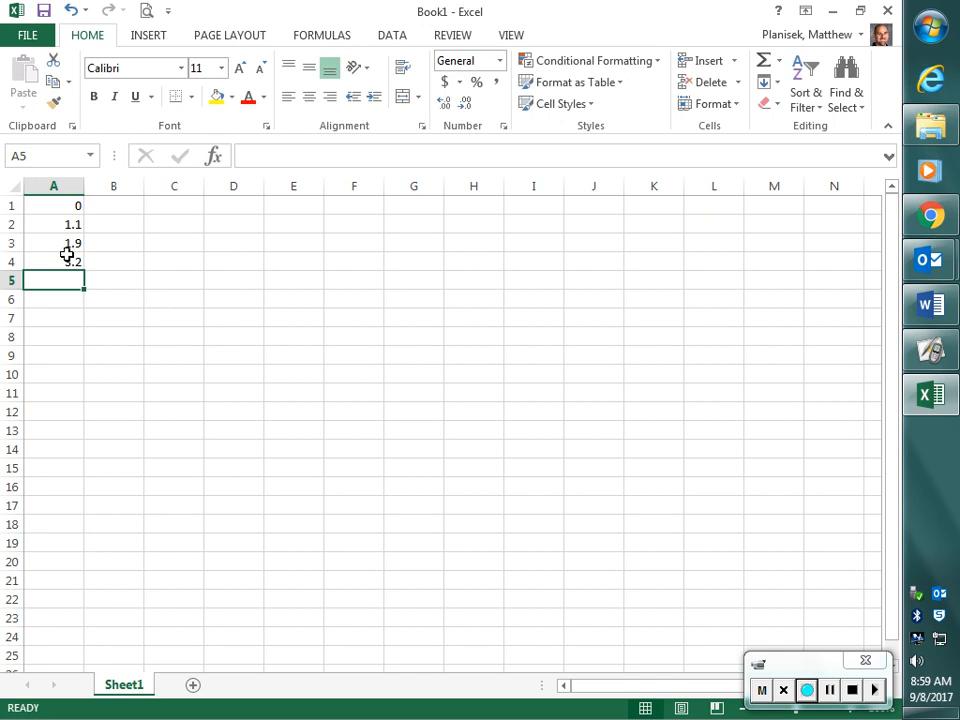
Continue column A with the values 3.8, 5.0 and 6.1 in cells A5 through A7.
type("3.")
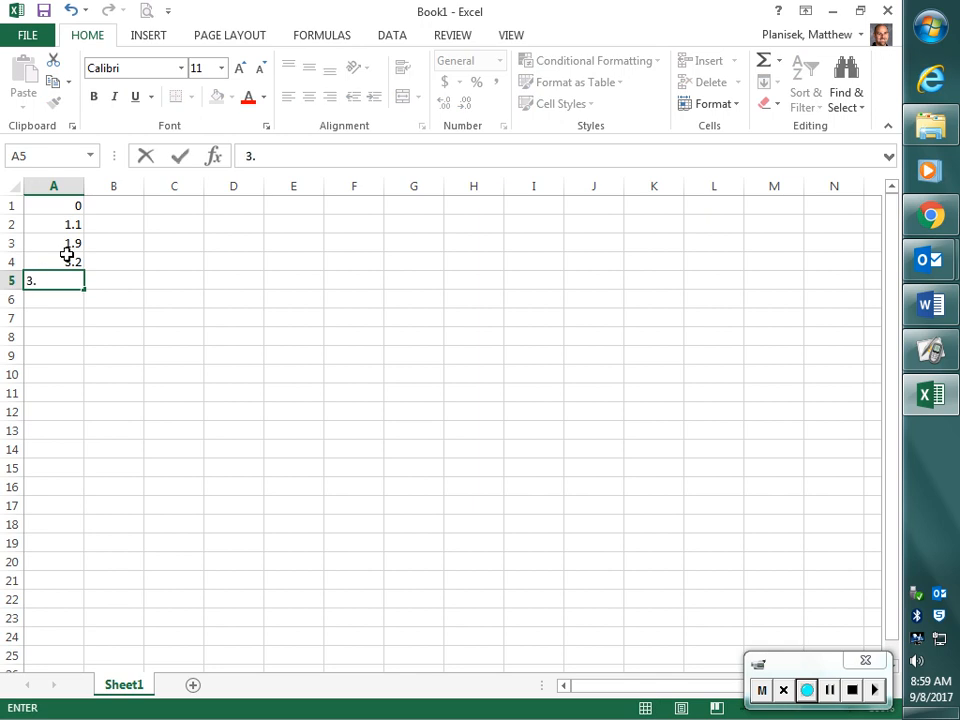
type("8")
key("Return")
type("5")
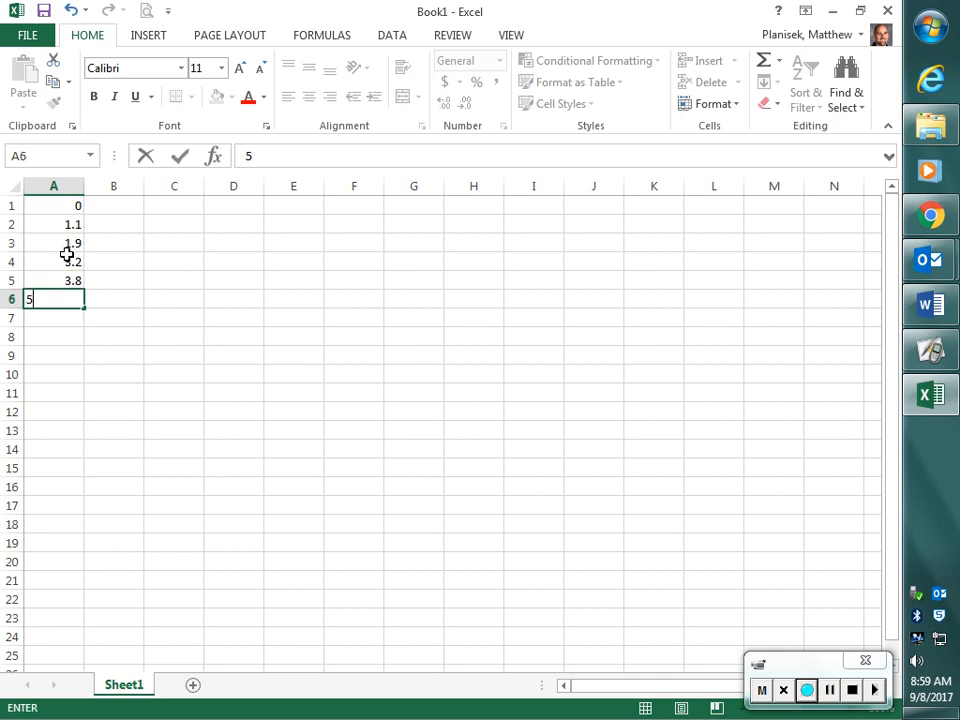
type(".0")
key("Return")
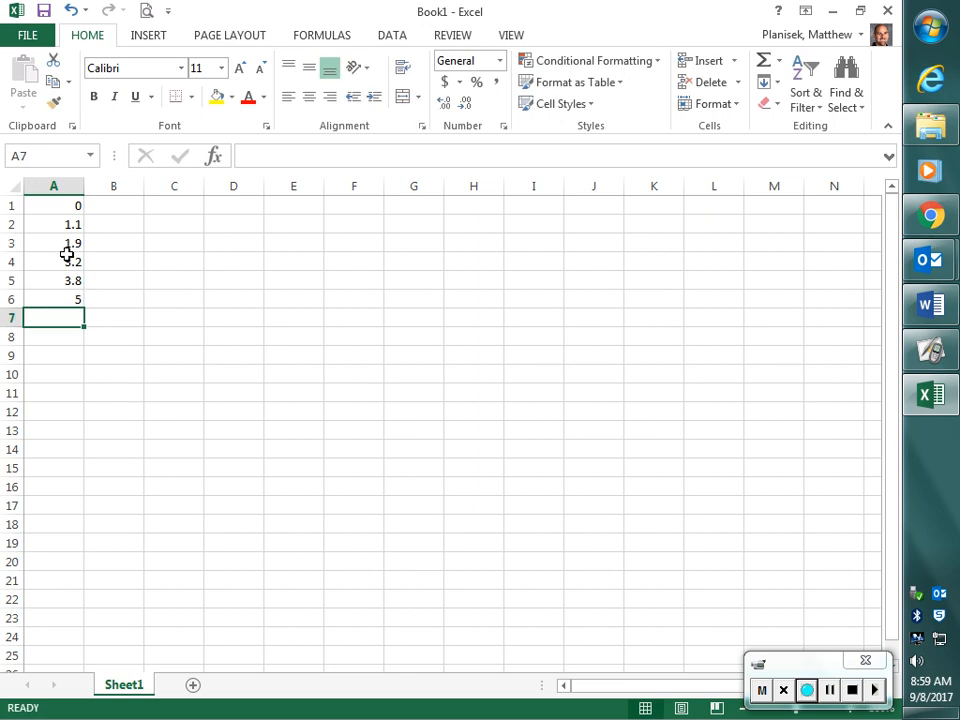
type("6.1")
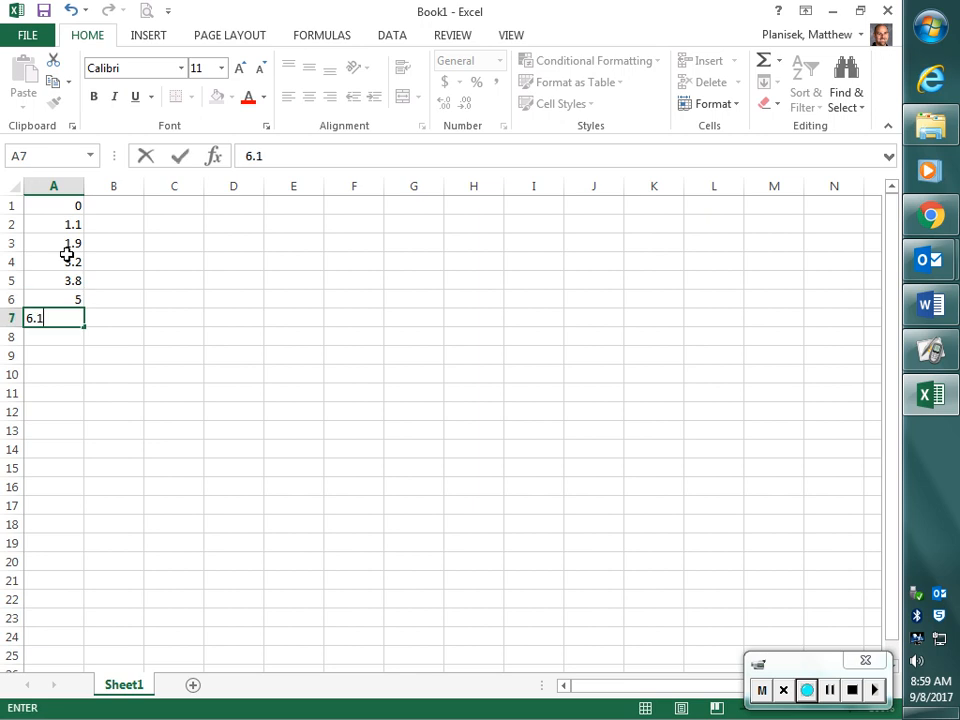
key("Tab")
Enter the values 0, 0.9 and 2.1 in cells B1 through B3.
key("Up")
key("Up")
key("Up")
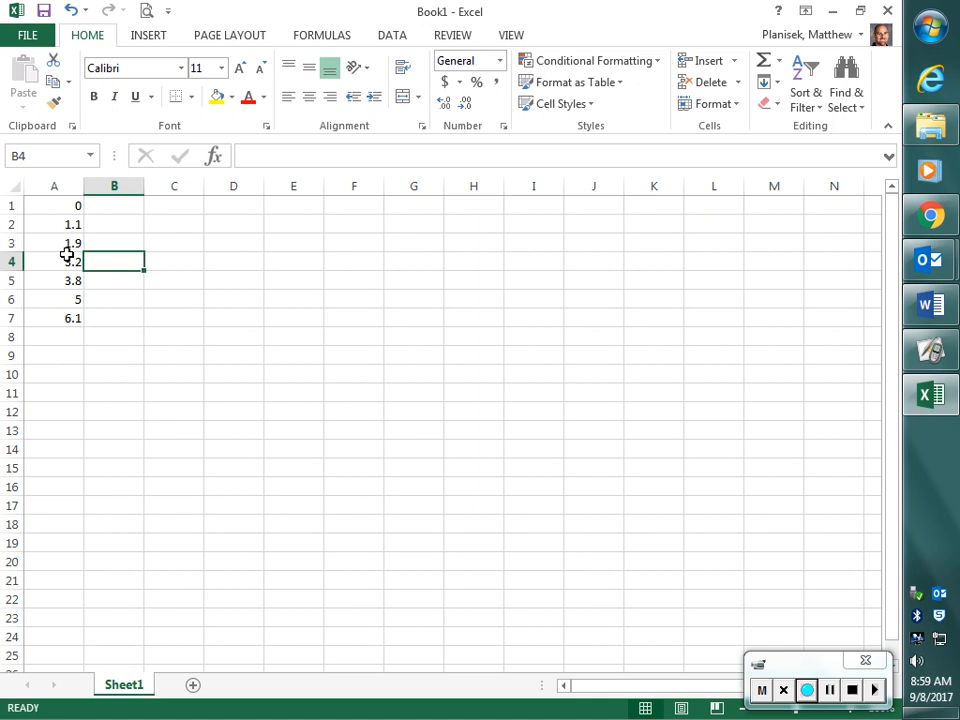
key("Up")
key("Up")
key("Up")
type("0")
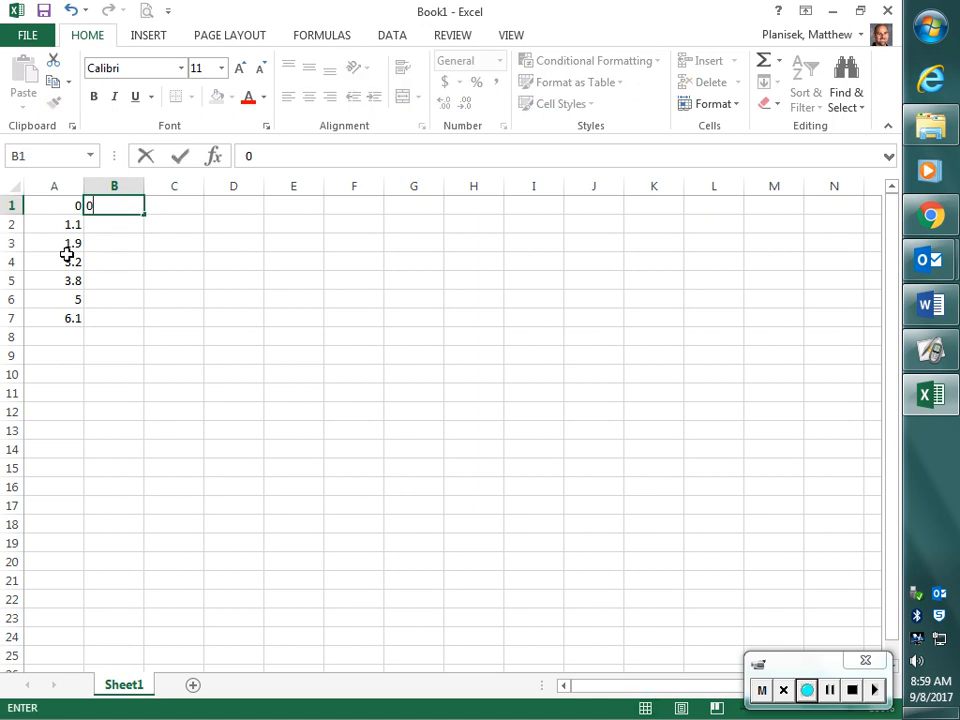
key("Return")
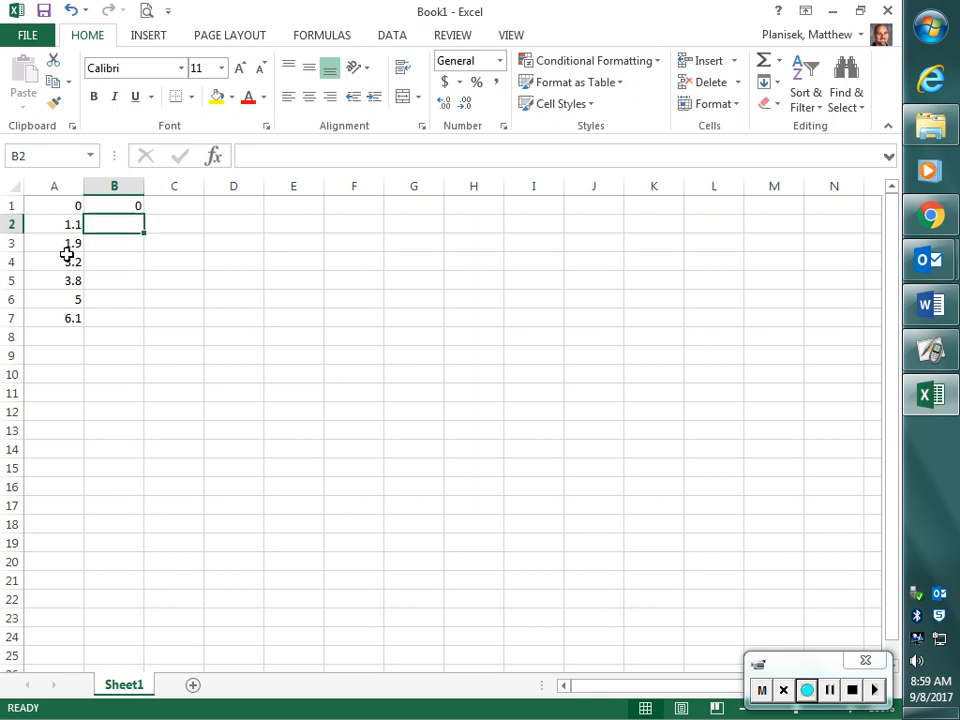
type("0.9")
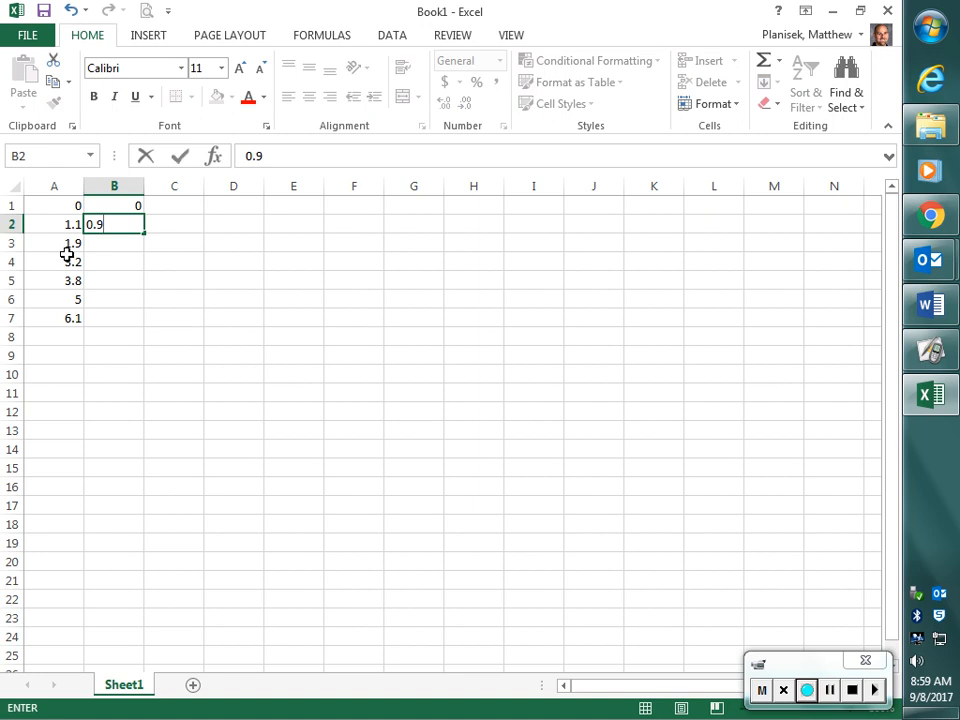
key("Return")
type("2.1")
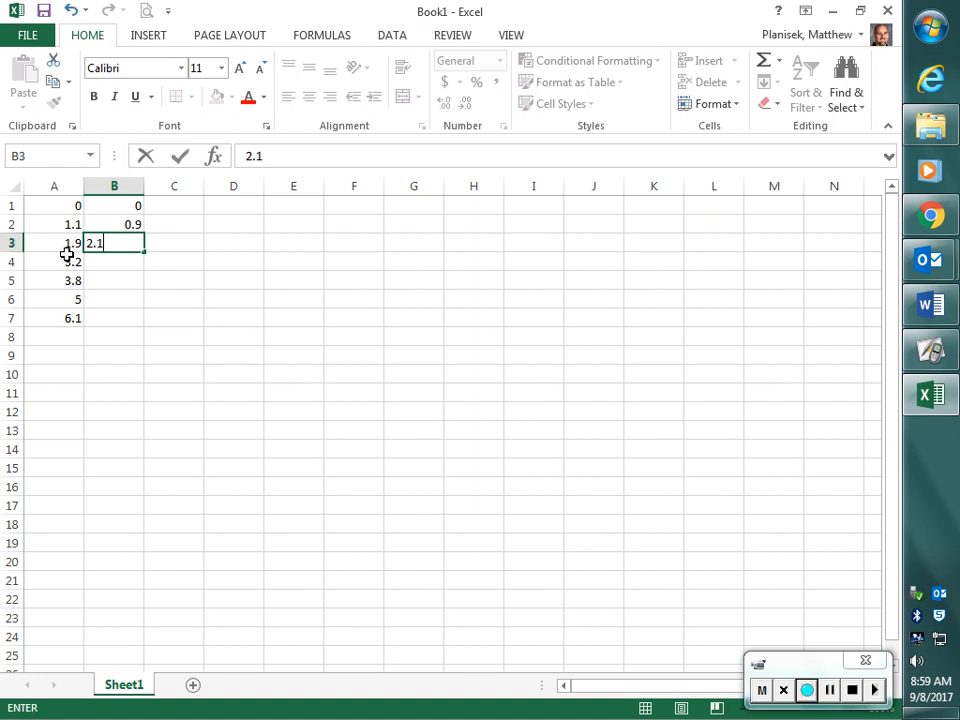
key("Return")
Continue column B with the values 3.1, 3.9, 5.1 and 6.0 in cells B4 through B7.
type("3.1")
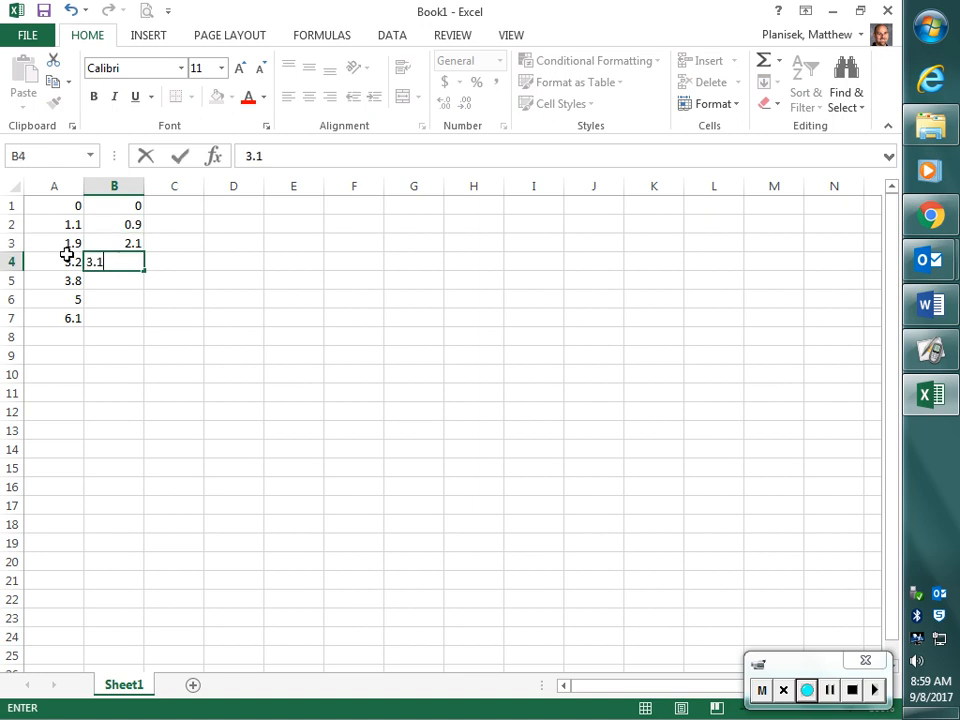
key("Return")
type("3.9")
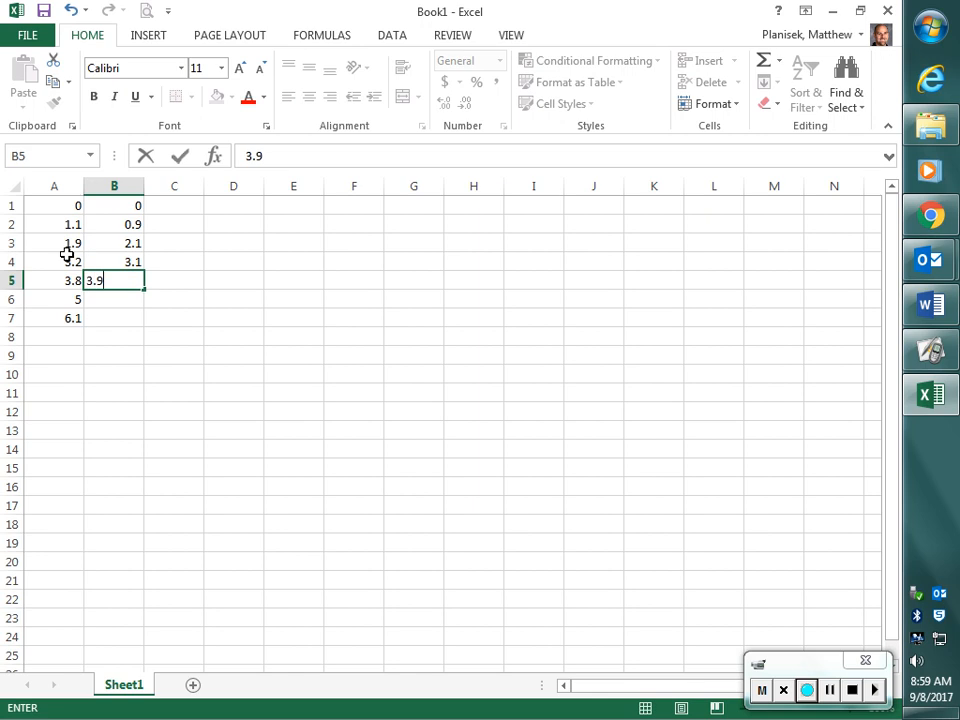
key("Return")
type("5.1")
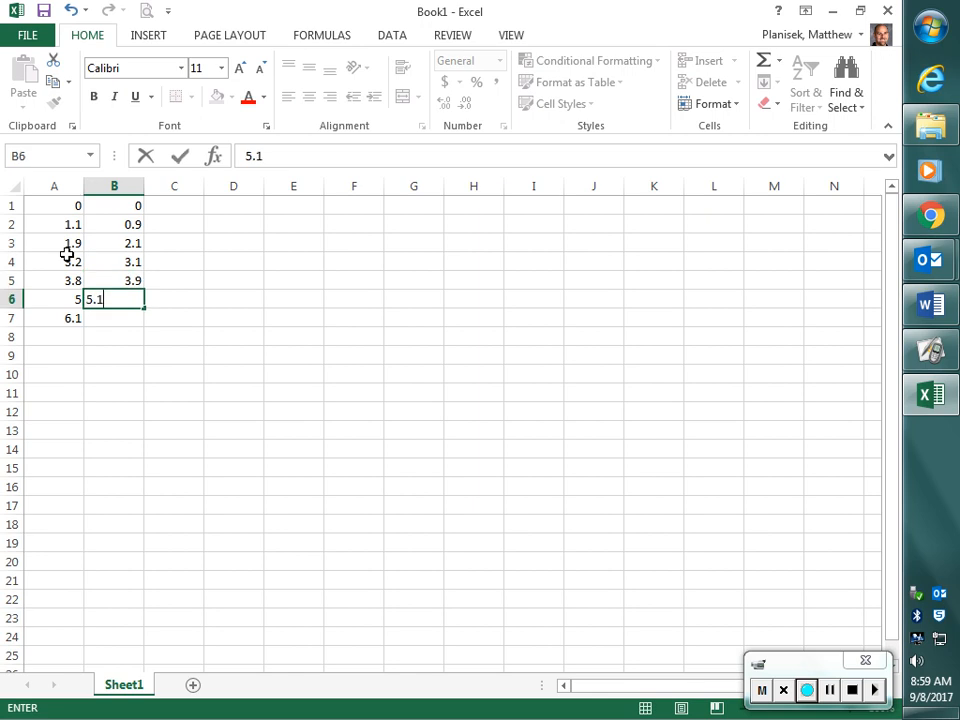
key("Return")
type("6.0")
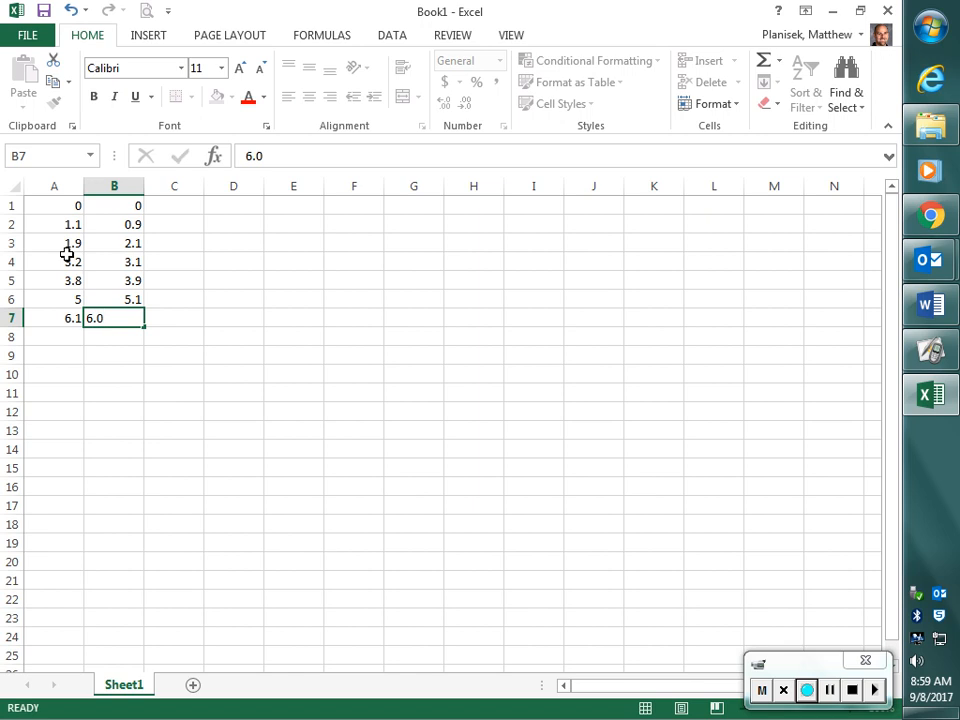
key("Return")
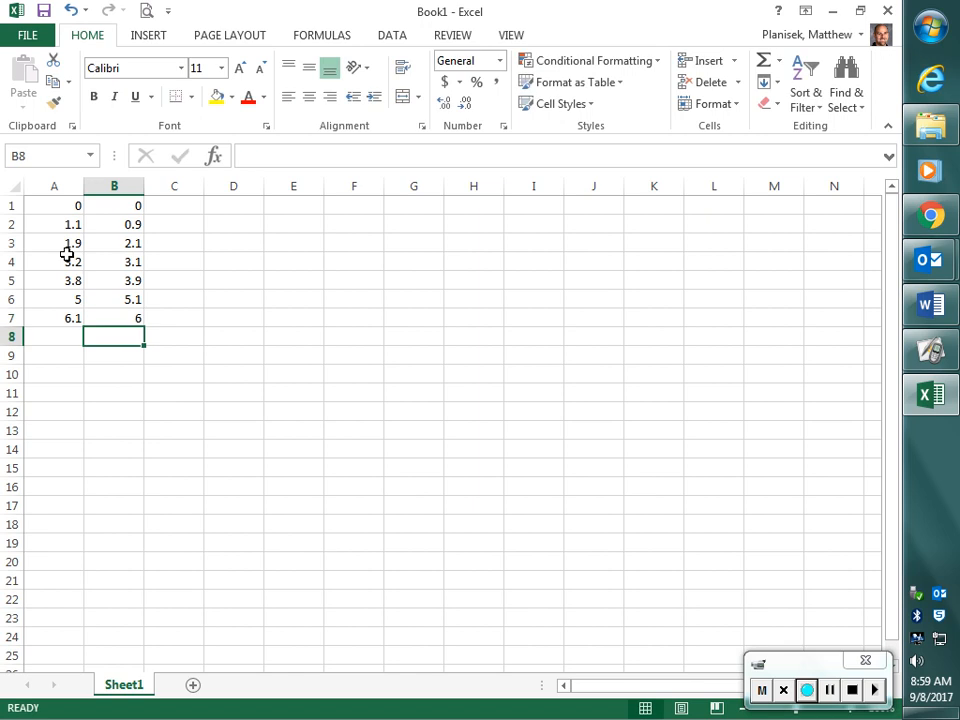
key("Up")
key("Left")
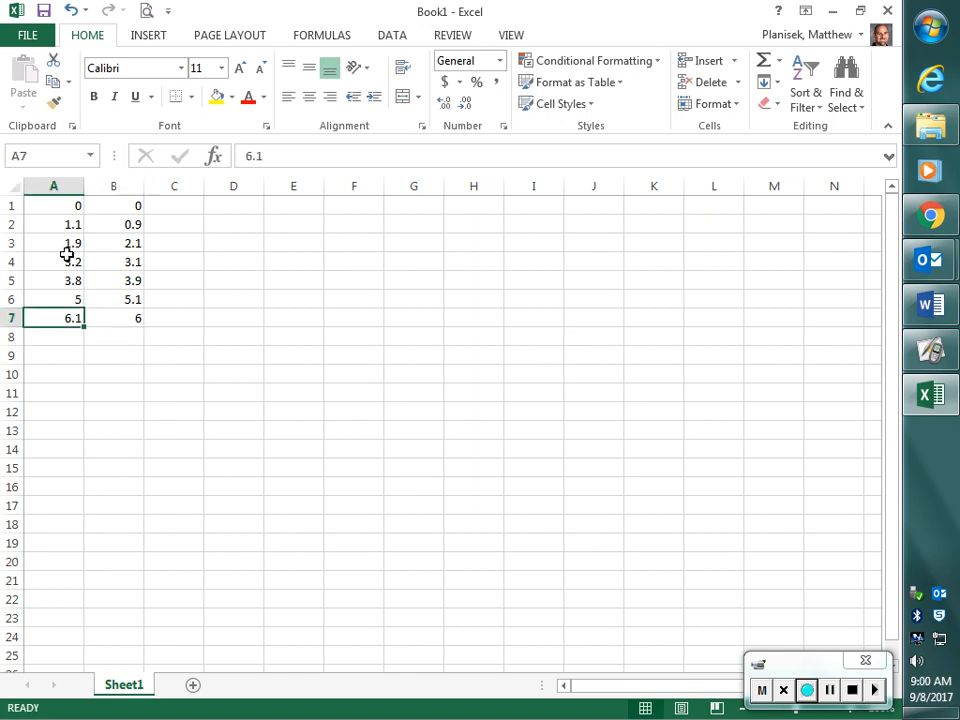
key("Right")
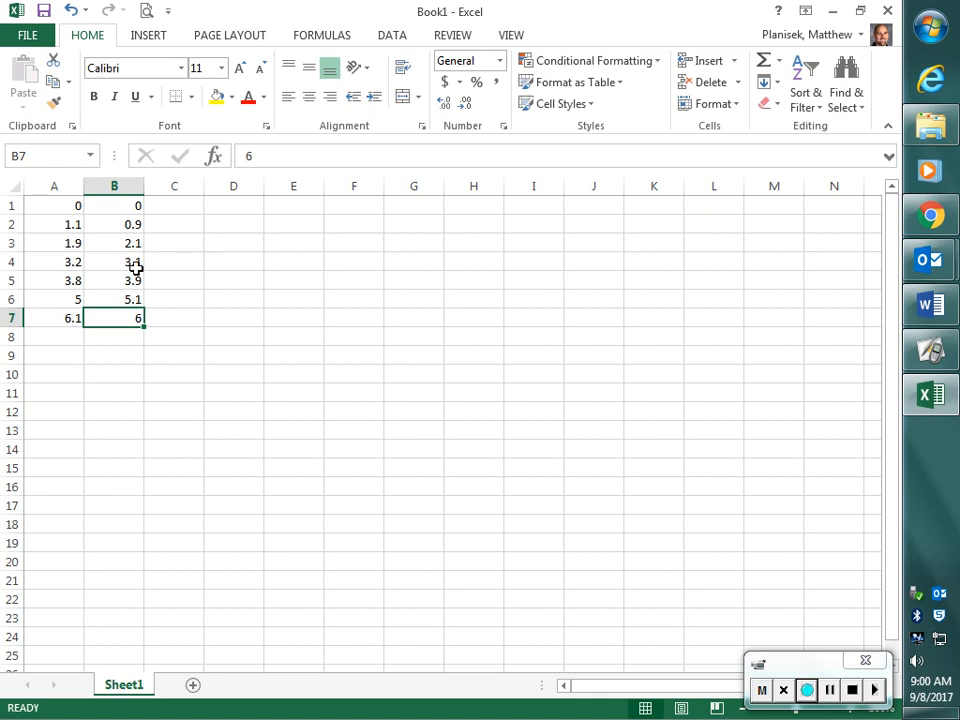
Insert a markers-only scatter chart from the data in A1:B7 and move it up beside the data columns.
left_click_drag(40, 201, 108, 316)
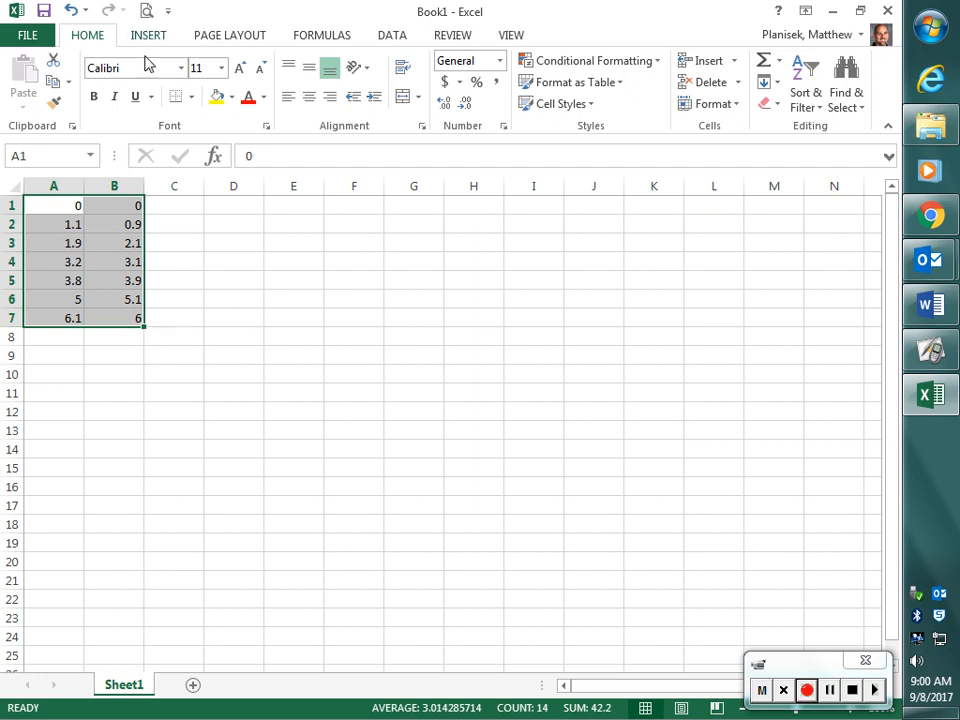
left_click(142, 42)
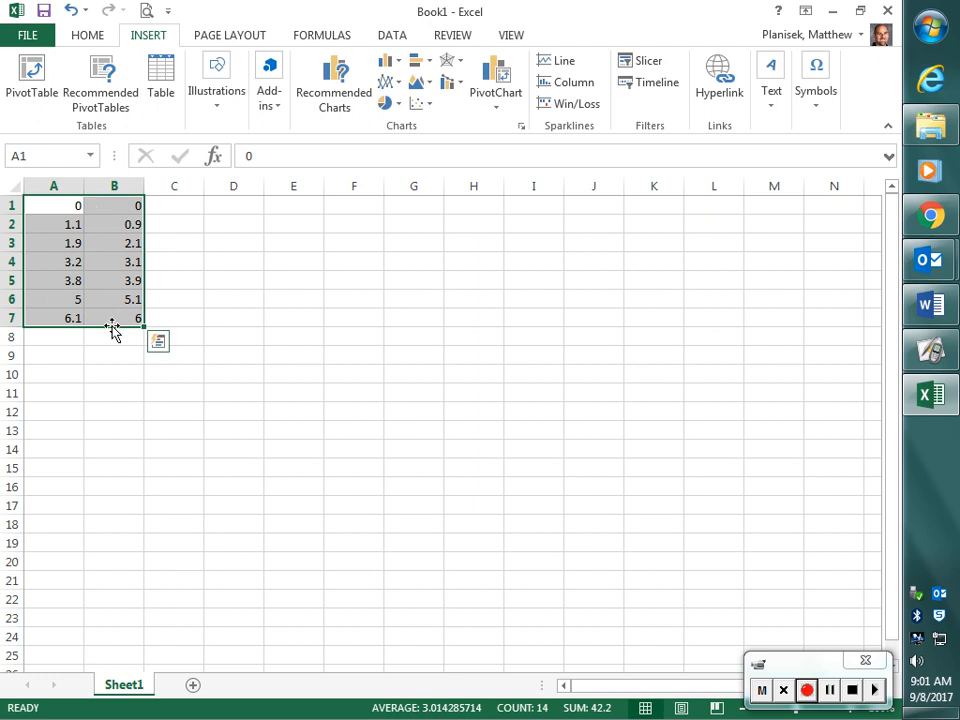
left_click(429, 104)
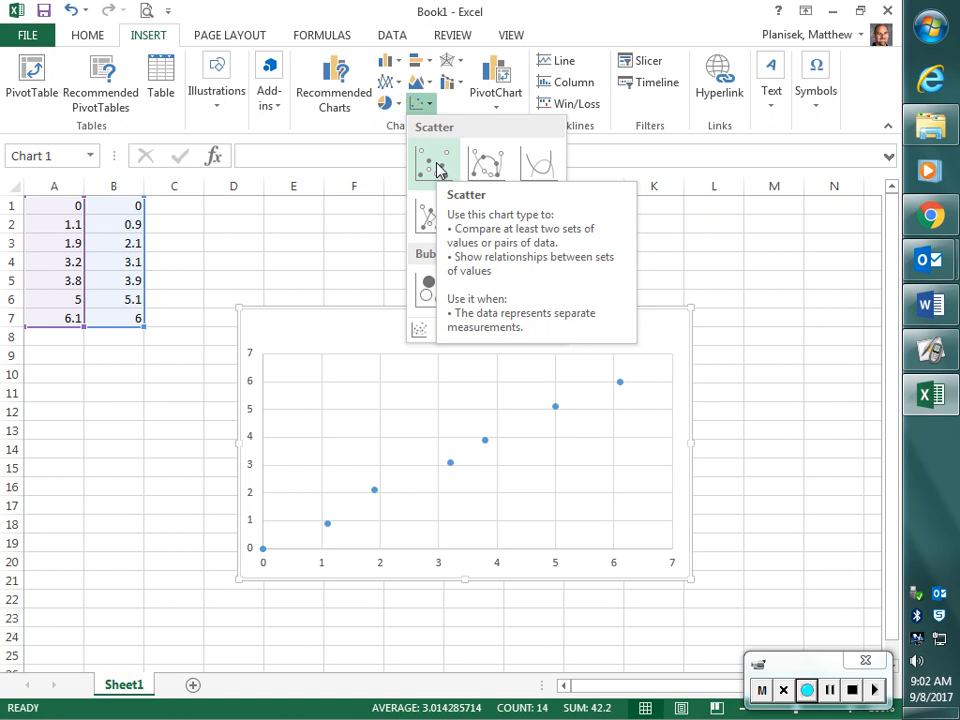
left_click(437, 168)
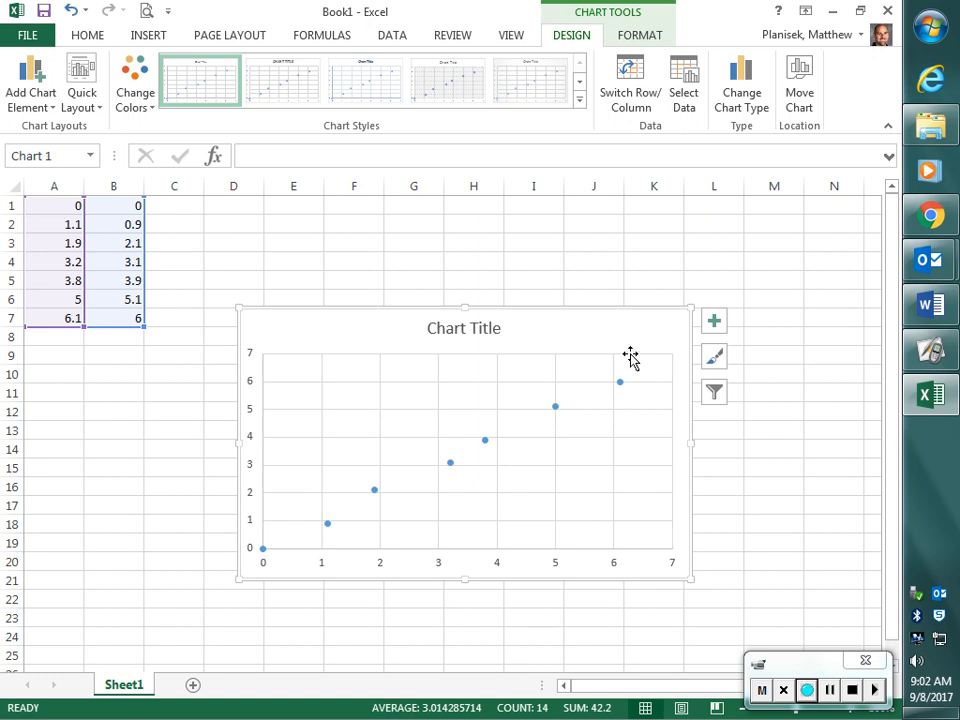
mouse_move(634, 328)
left_mouse_down()
mouse_move(560, 218)
mouse_move(566, 239)
left_mouse_up()
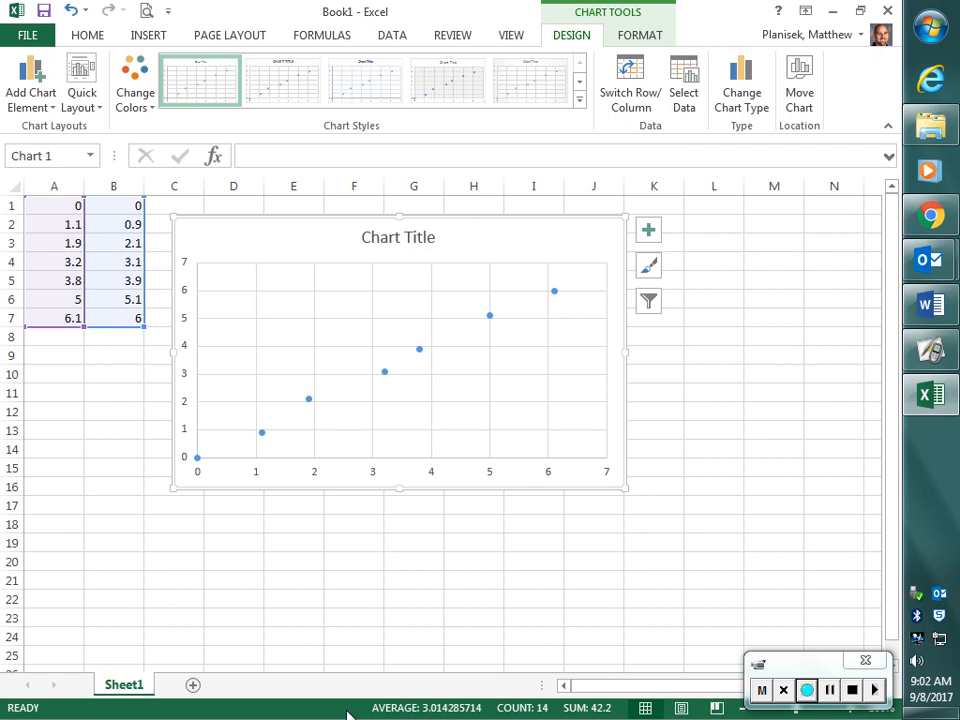
Add axis titles to the scatter chart and set the horizontal axis title to "Fake Data A (cm)".
left_click(648, 232)
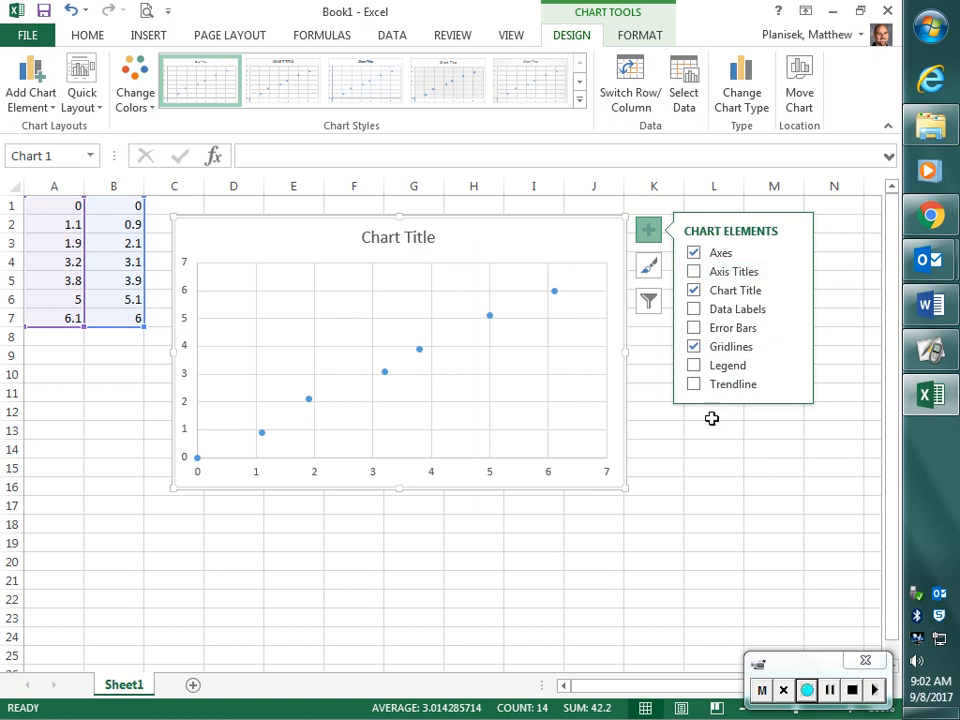
left_click(718, 274)
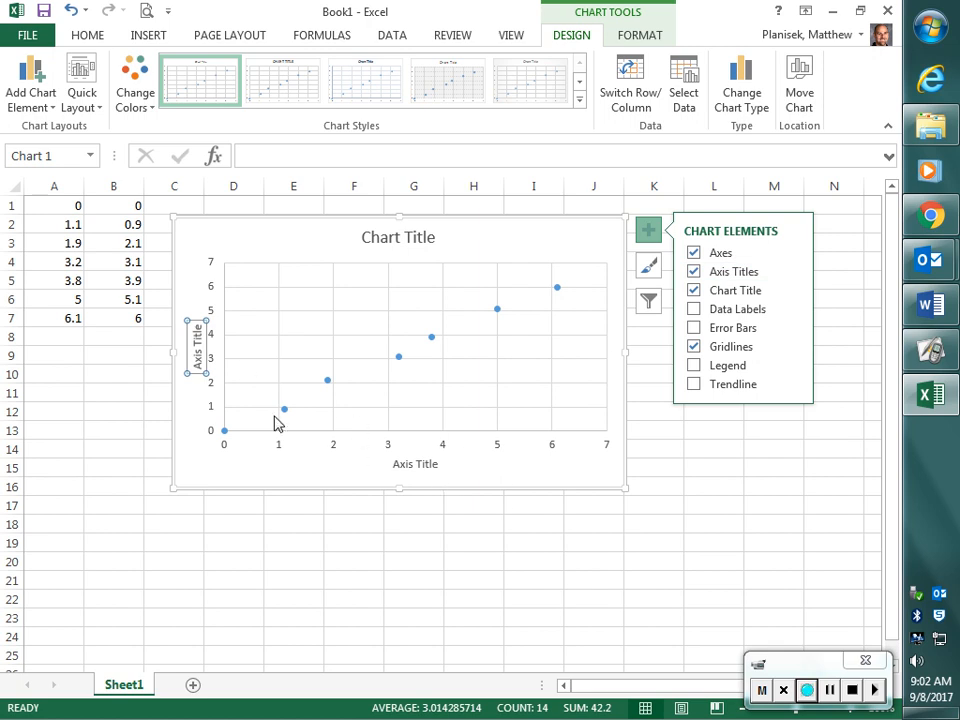
left_click(394, 464)
left_click_drag(395, 464, 443, 464)
type("F")
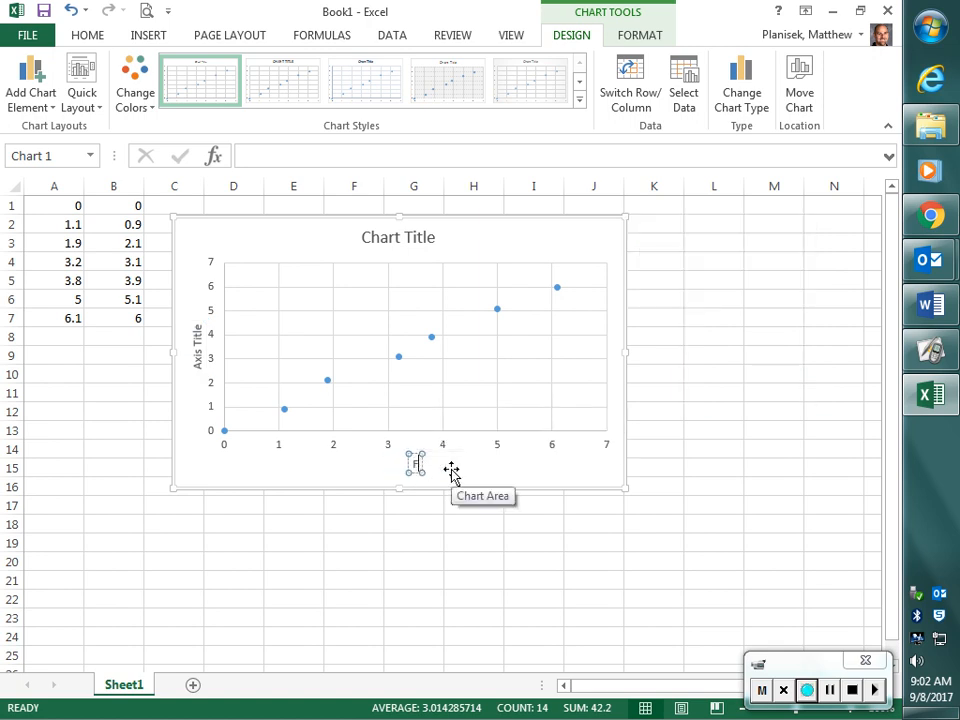
type("ake Data A")
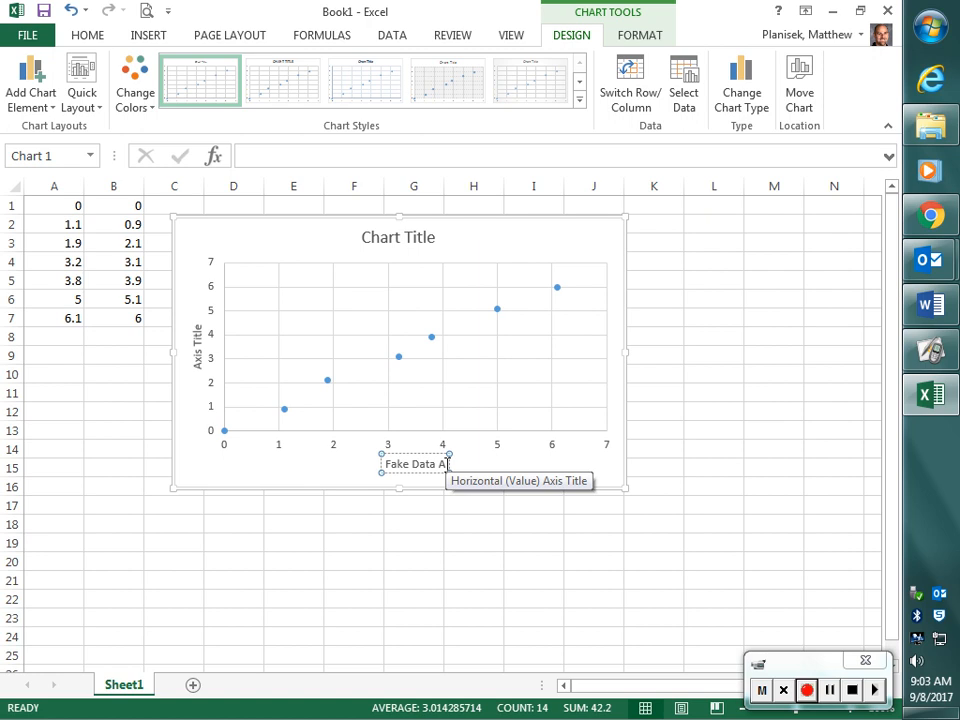
type("(cm)")
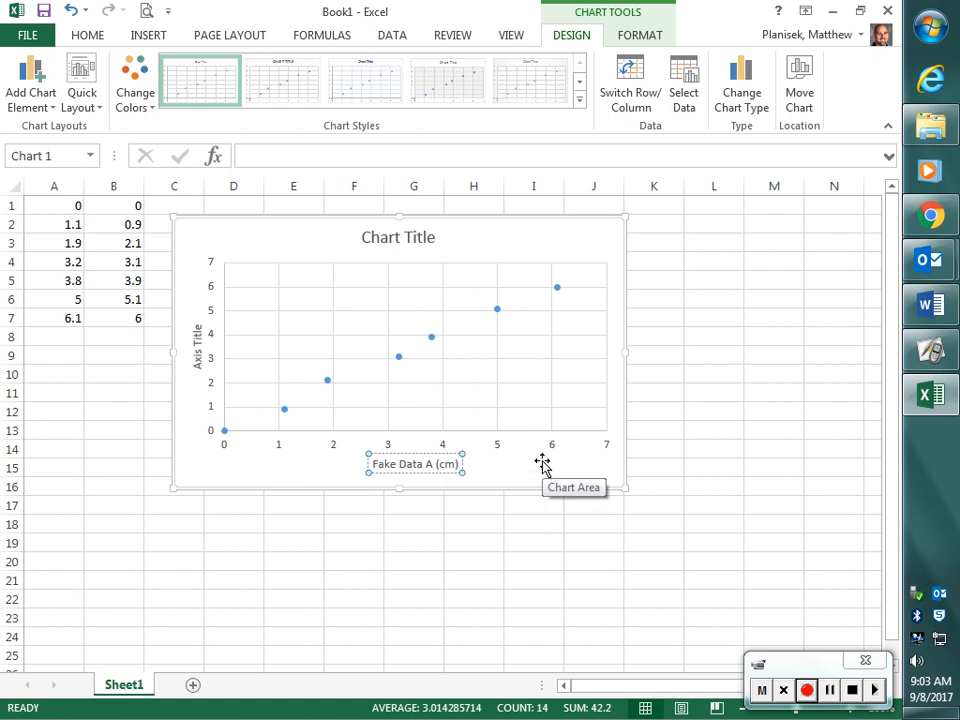
Set the chart's vertical axis title to "Fake Data B (cm)".
left_click(199, 339)
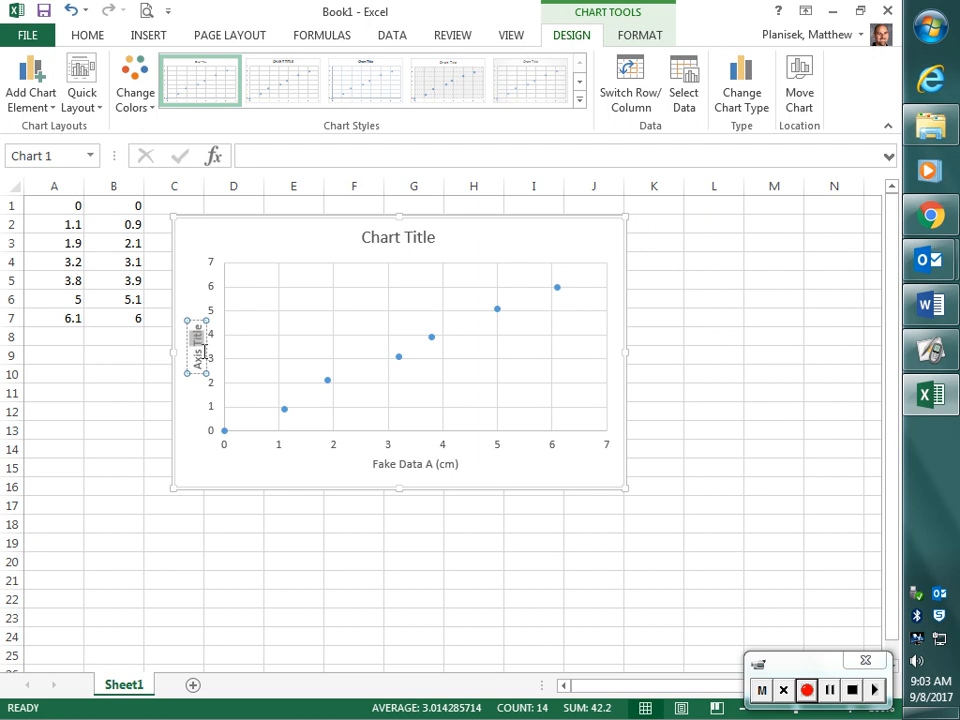
left_click_drag(196, 322, 204, 372)
type("Fake Data")
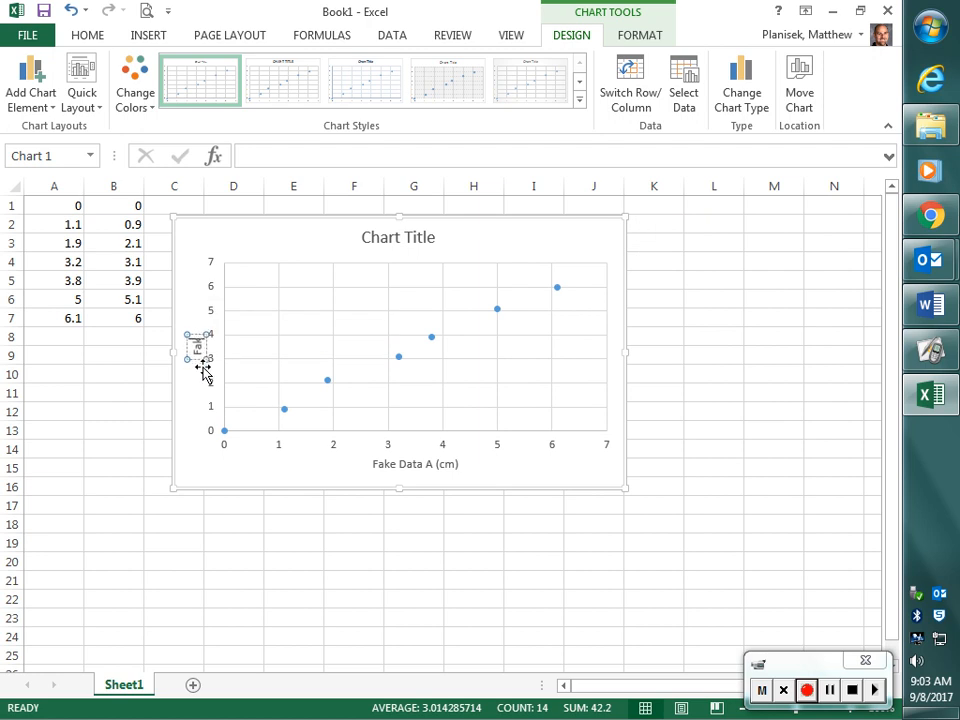
type(" B")
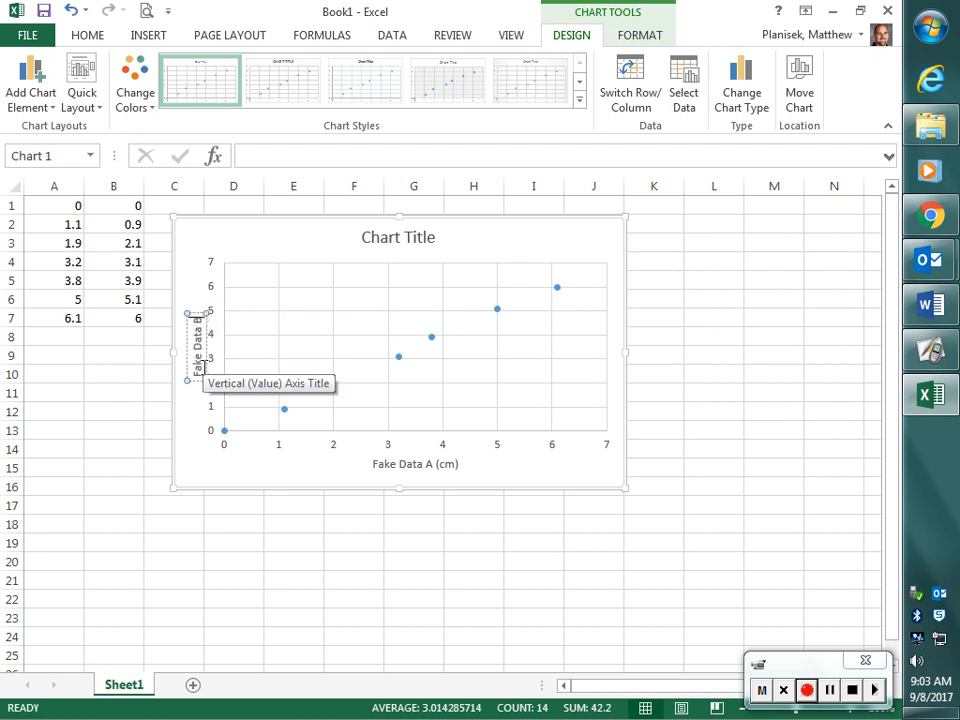
type(" (")
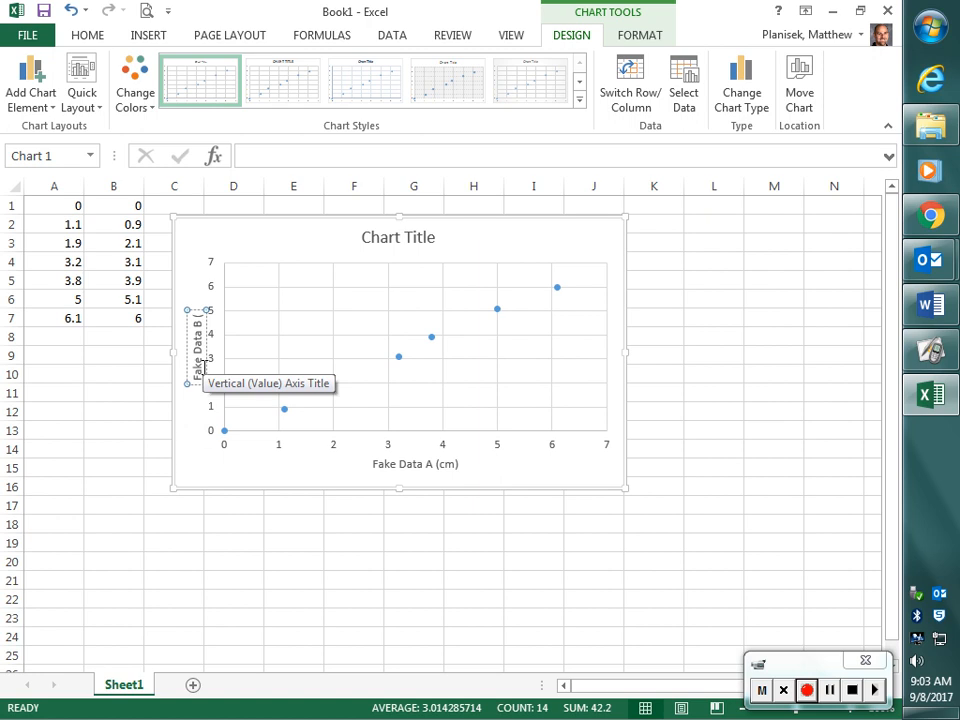
type("cm)")
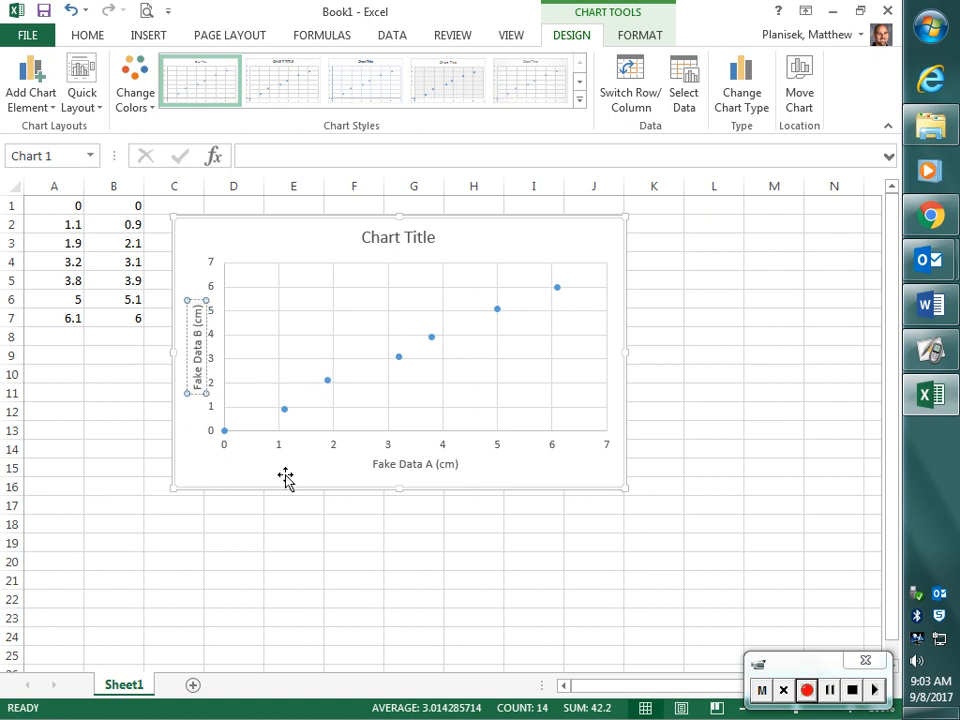
left_click(518, 484)
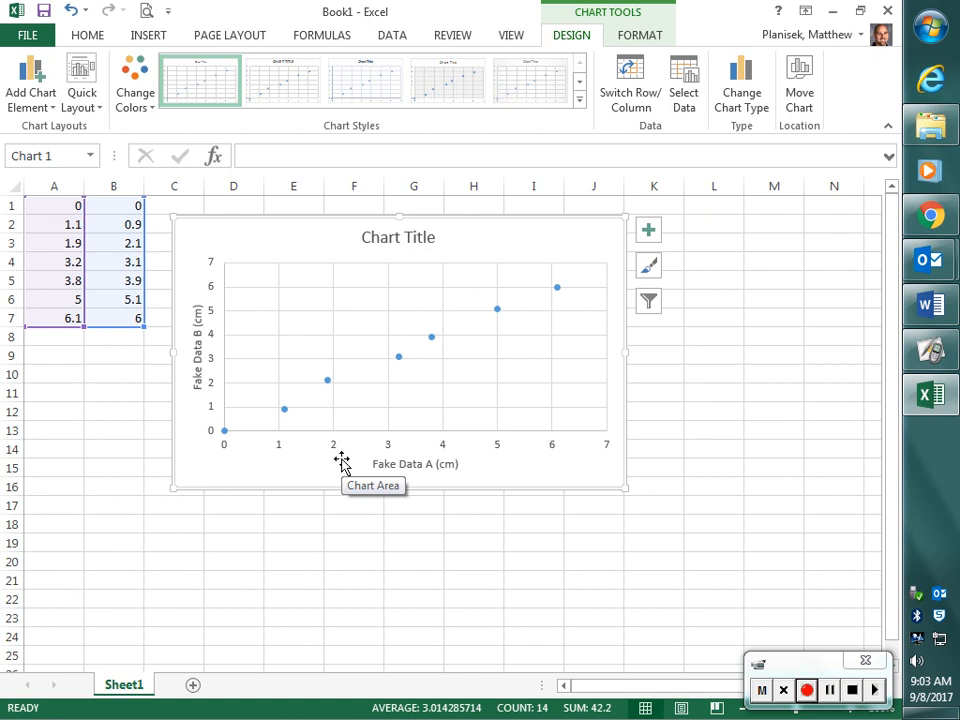
Select the placeholder chart title text and switch to the Word lab document to check the Data Table 1 heading.
left_click(378, 240)
left_click_drag(364, 237, 441, 237)
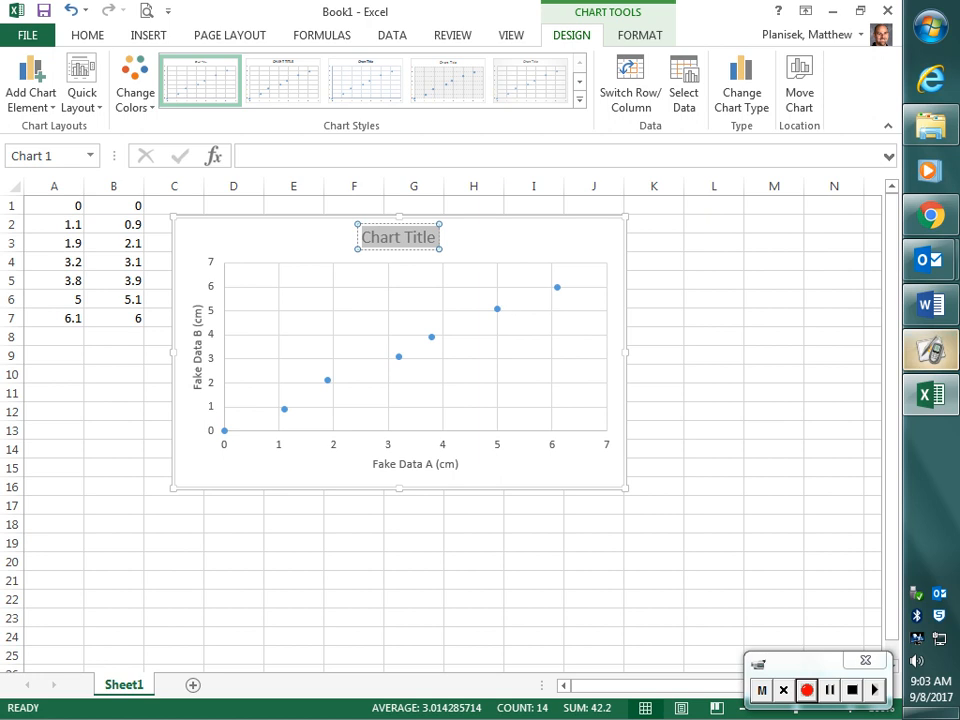
left_click(940, 312)
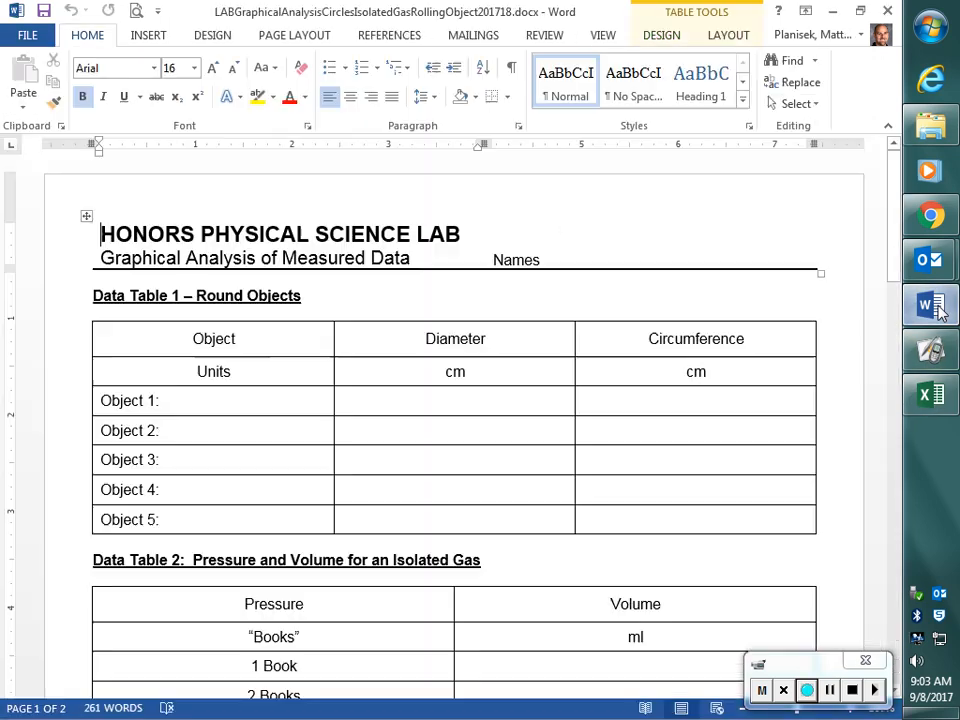
left_click(70, 305)
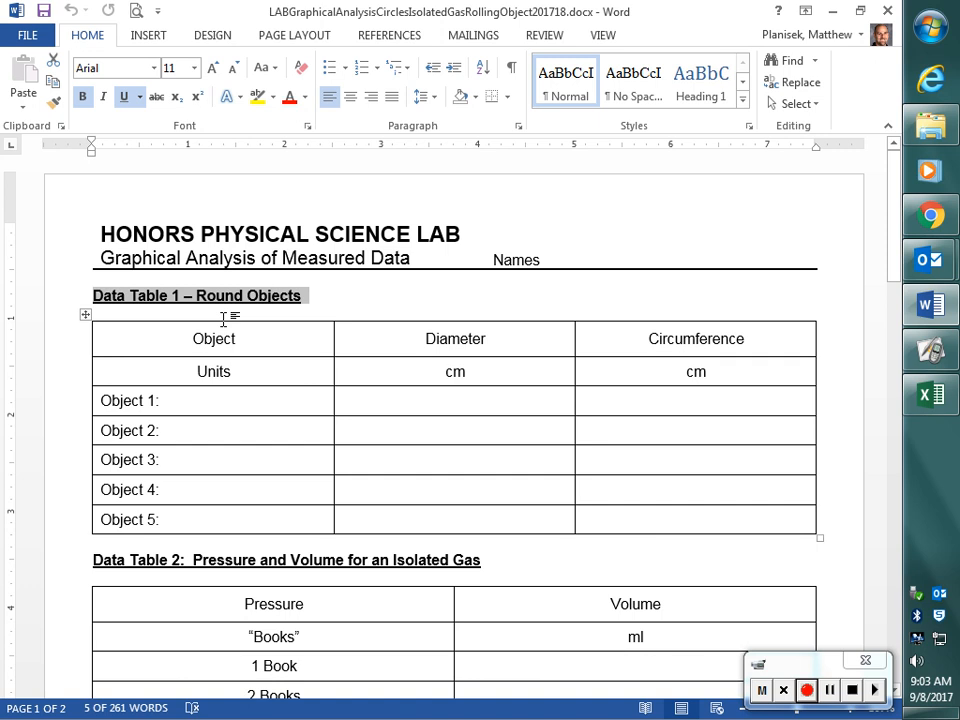
Return to the Excel workbook and replace the chart title with "Descriptive Title".
left_click(930, 395)
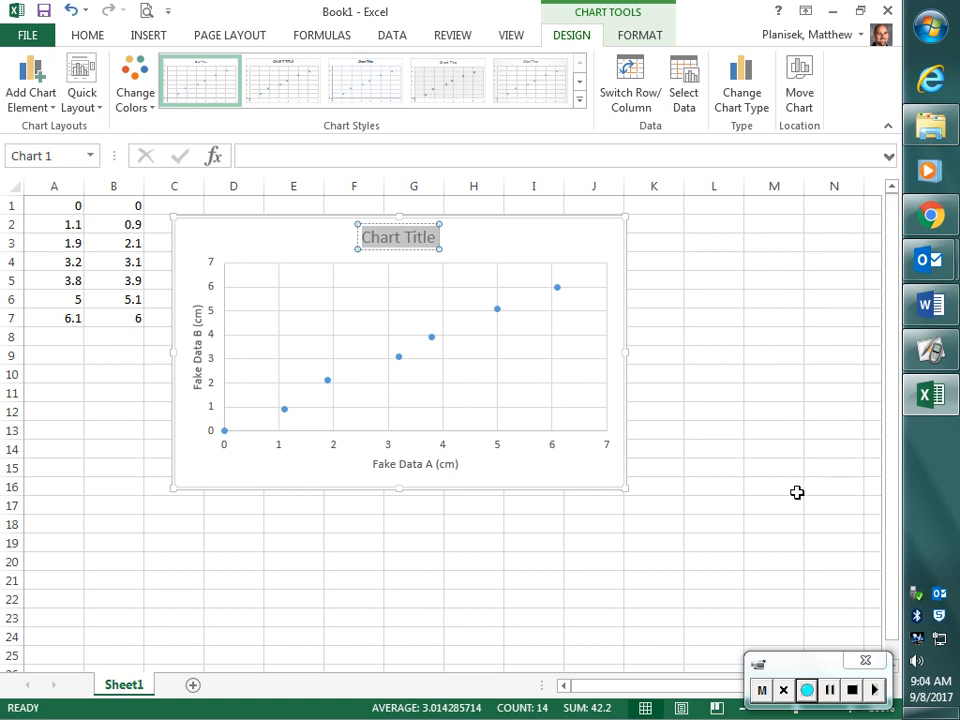
type("Dewscriu")
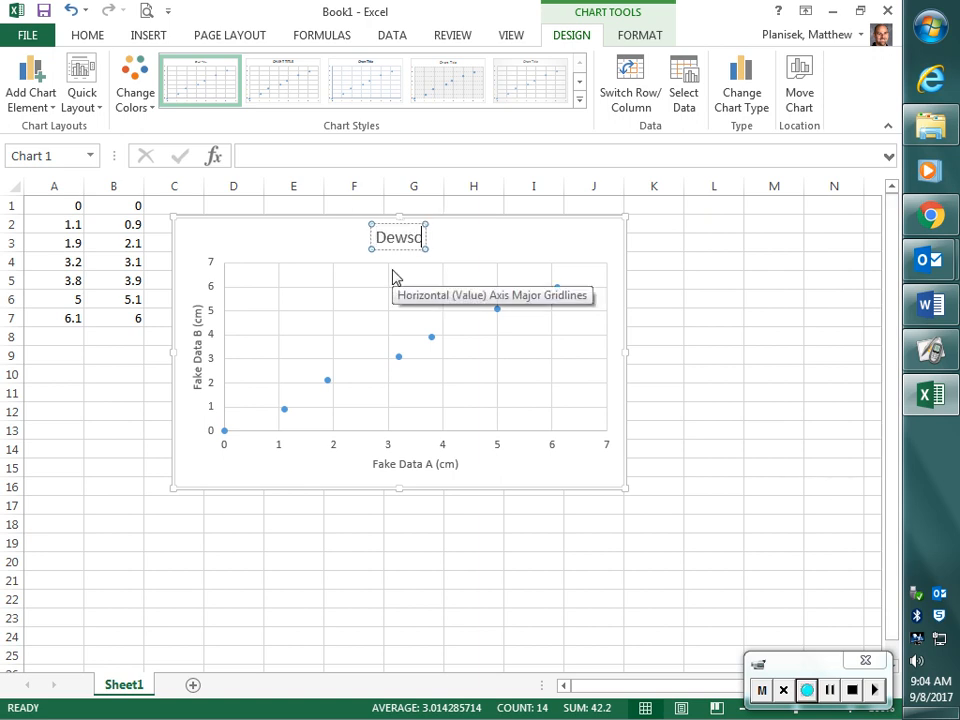
key("BackSpace")
key("BackSpace")
key("BackSpace")
key("BackSpace")
key("BackSpace")
key("BackSpace")
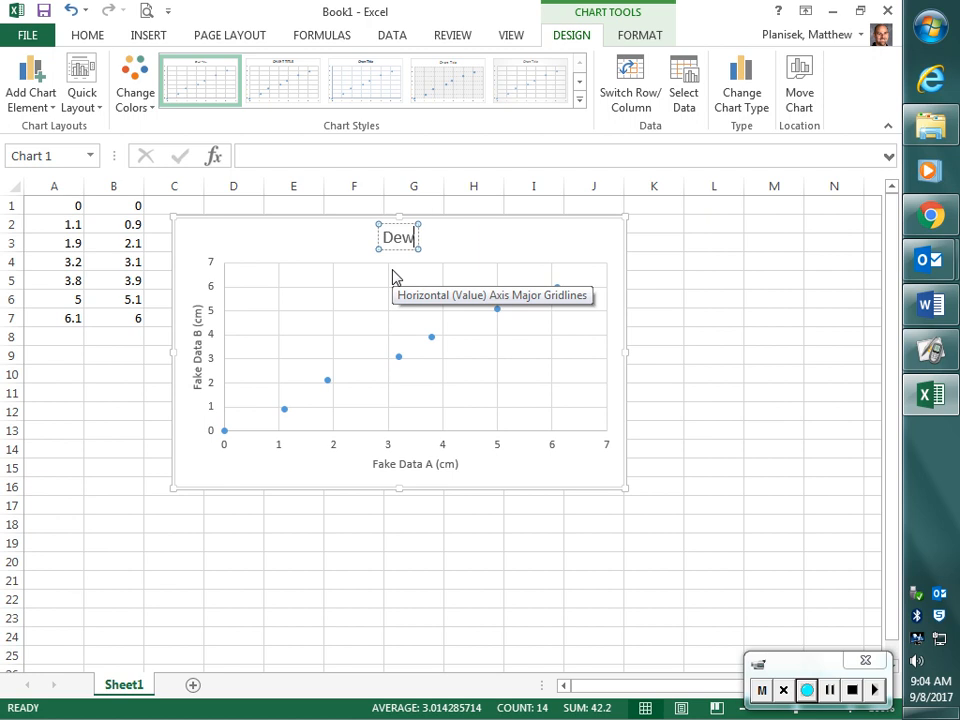
type("scripti")
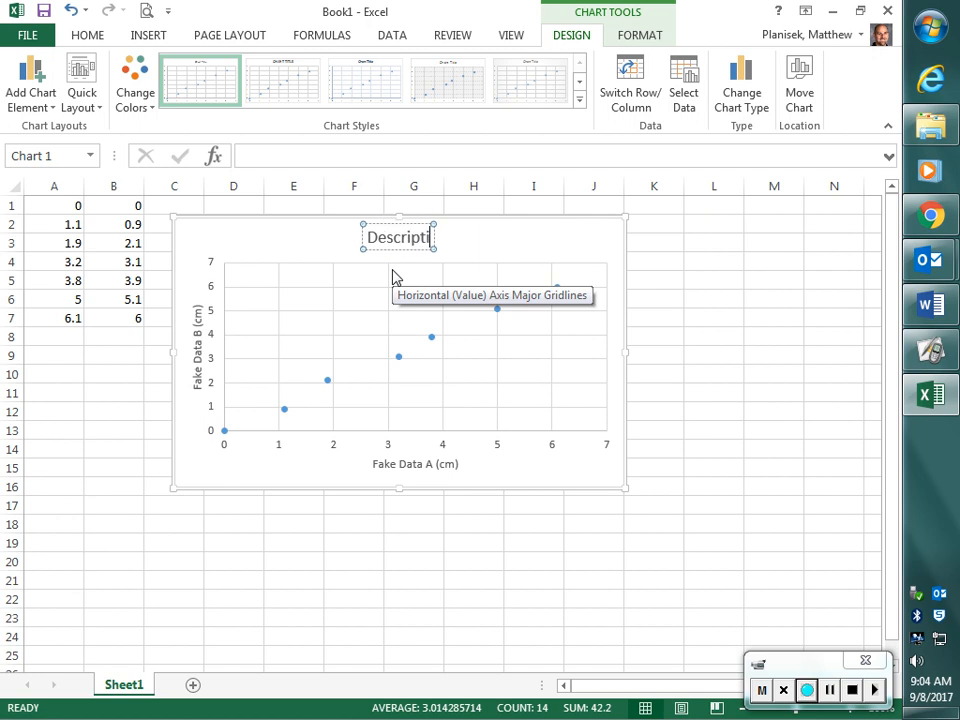
type("ve Title")
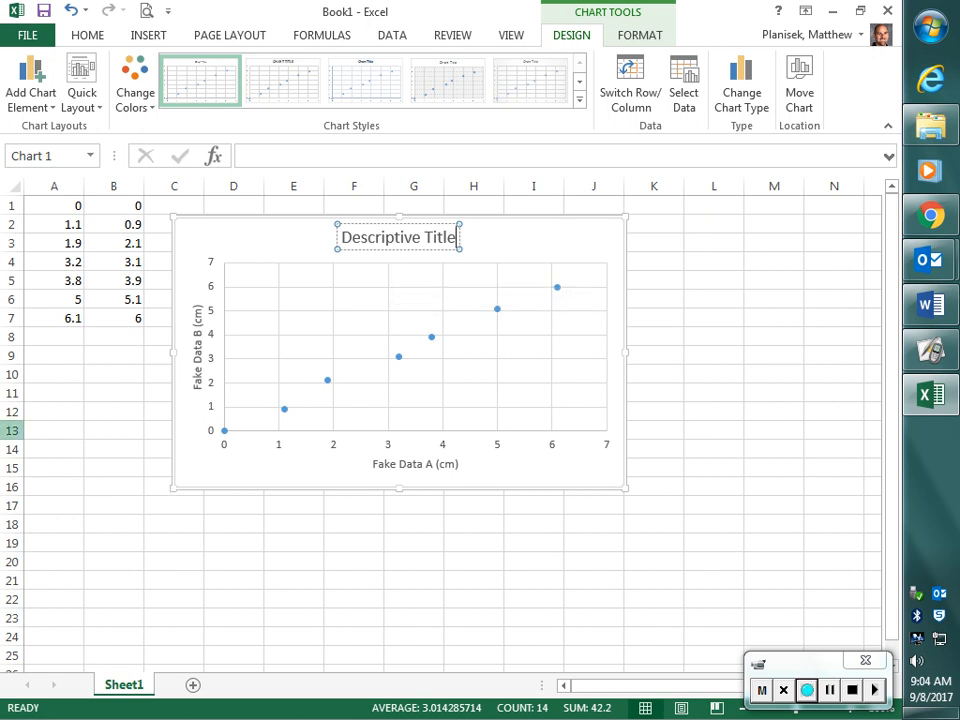
left_click(12, 430)
left_click(571, 238)
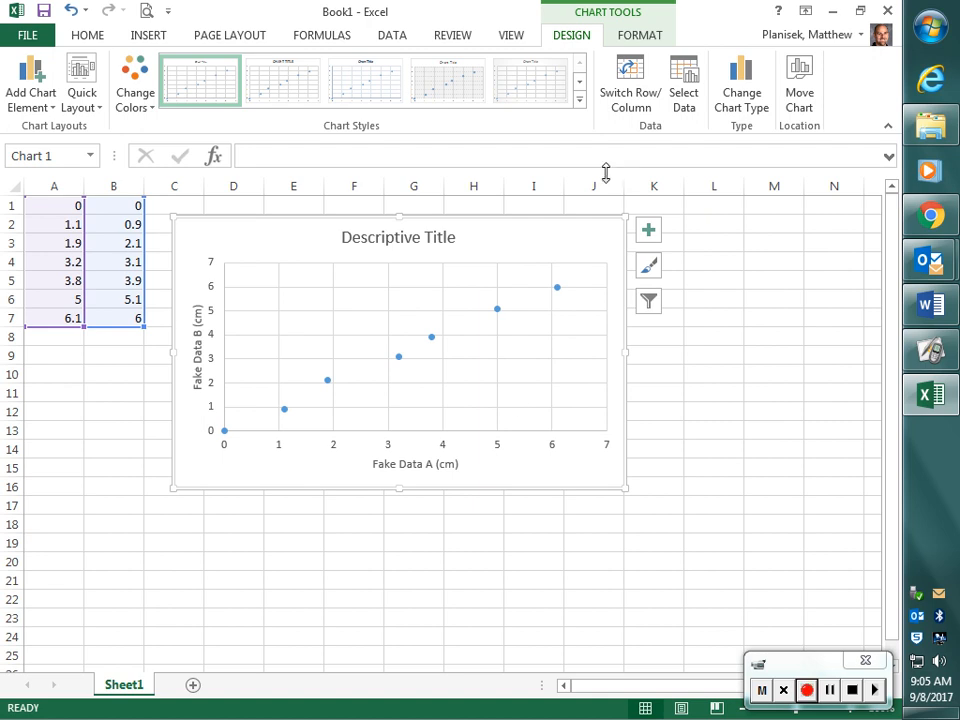
Add a linear trendline to the scatter chart with its full formatting options open.
left_click(651, 238)
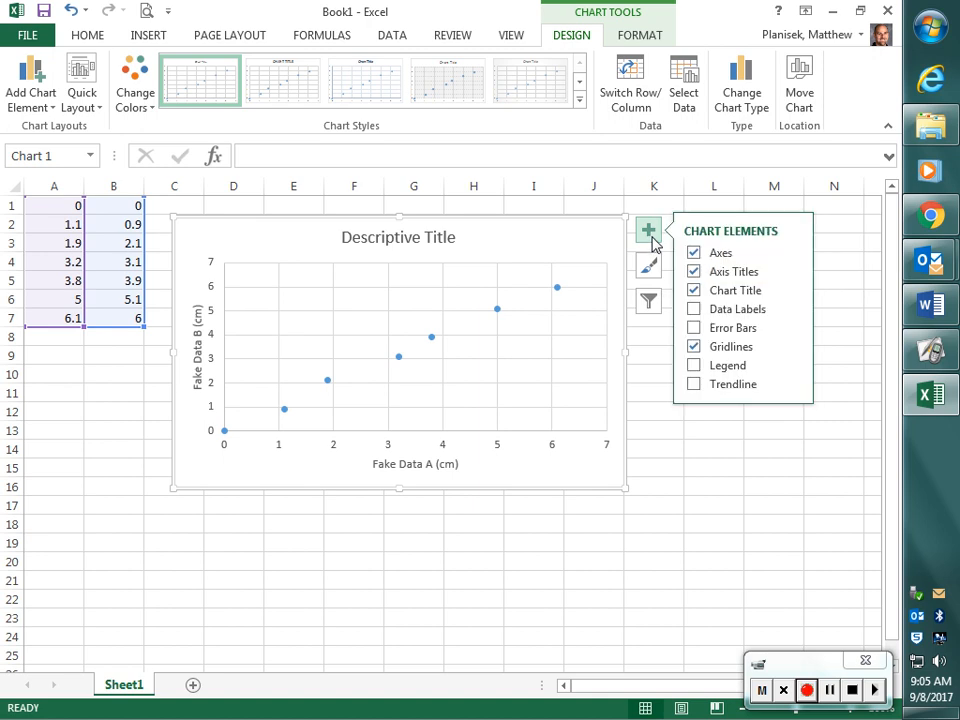
left_click(794, 389)
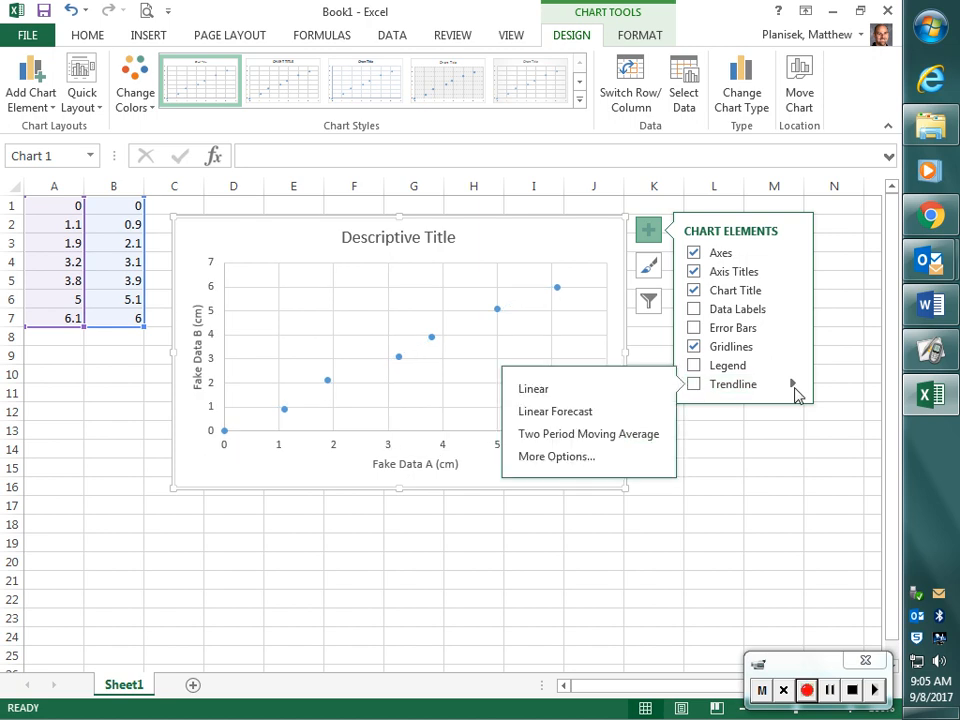
left_click(578, 459)
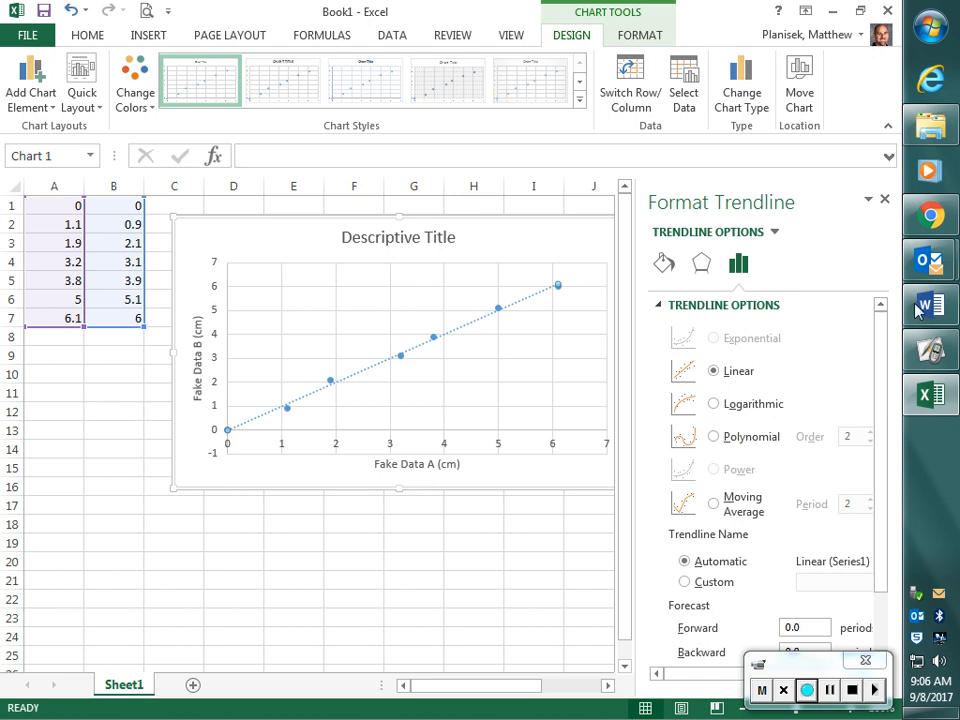
Switch to the Word lab document and examine the line or curve of best fit requirement under Graphical Analysis.
key("alt+Tab")
scroll(465, 480, "down", 15)
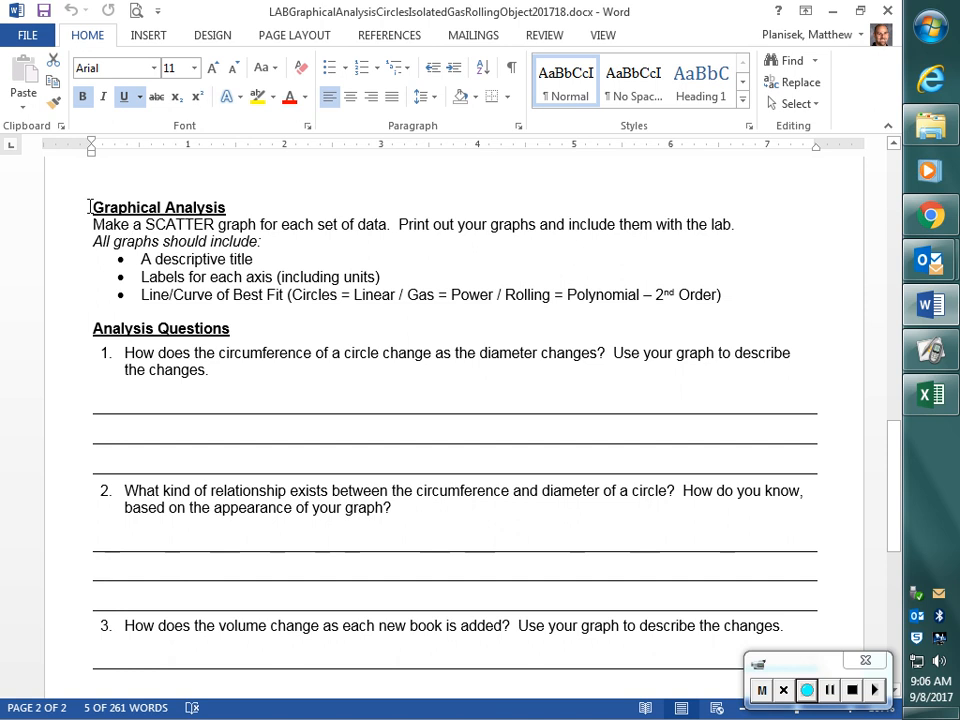
left_click_drag(92, 207, 249, 214)
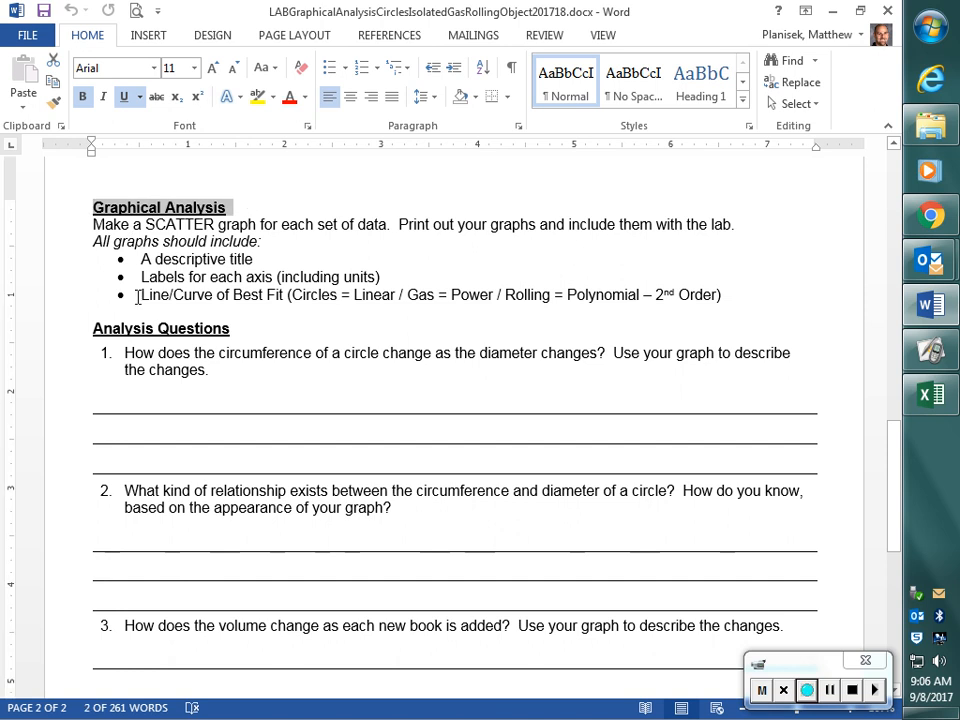
left_click_drag(138, 294, 729, 296)
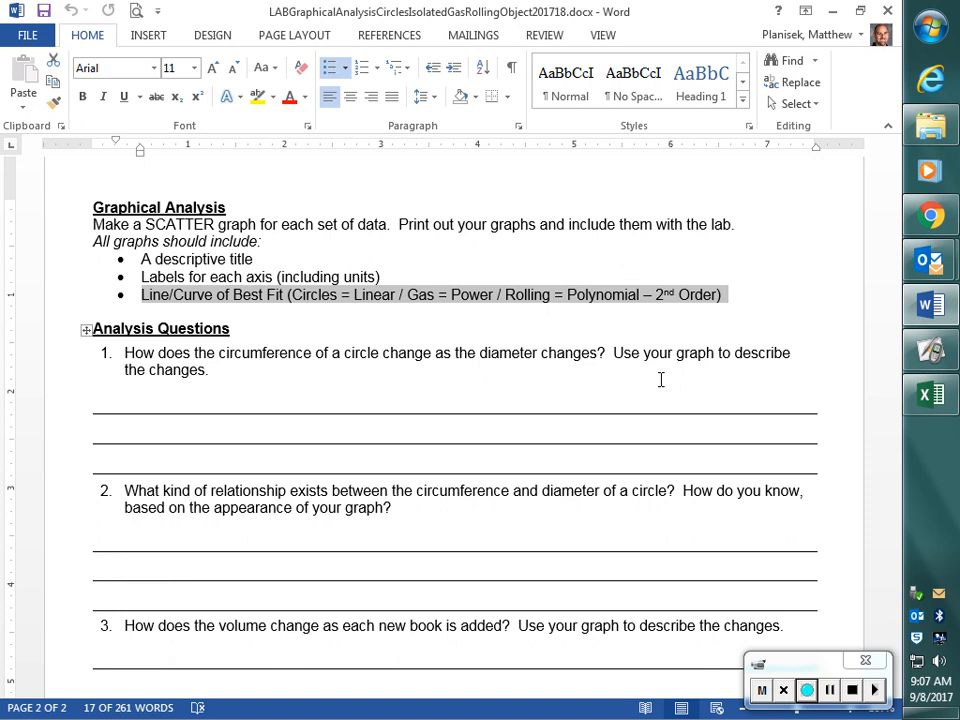
Return to the Excel workbook and display the linear trendline's equation on the chart.
left_click(948, 399)
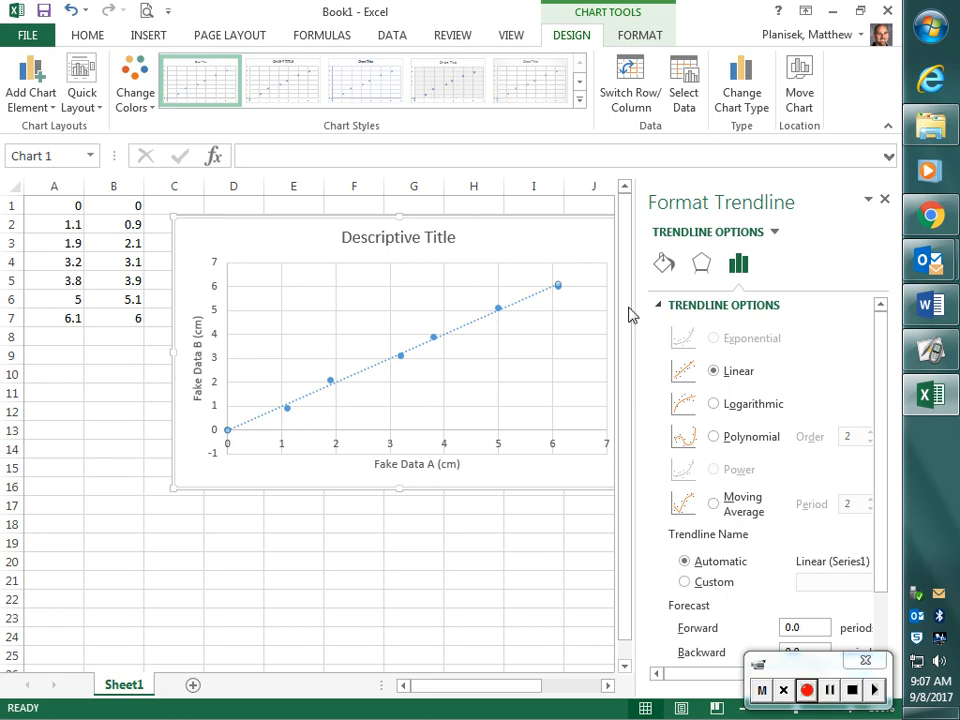
scroll(718, 370, "down", 1)
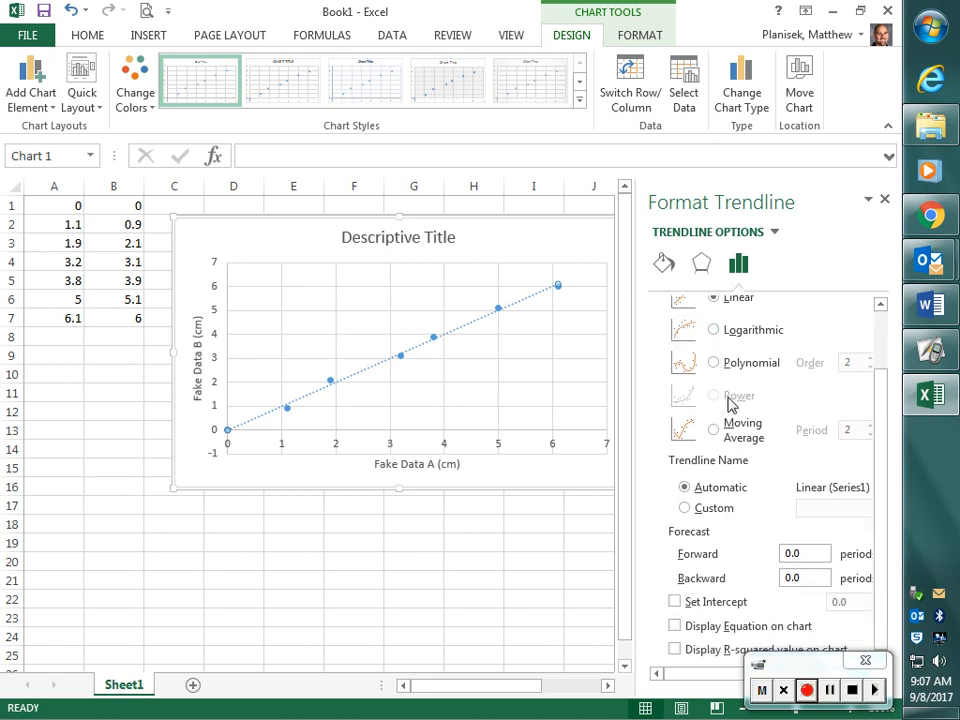
left_click_drag(836, 688, 74, 688)
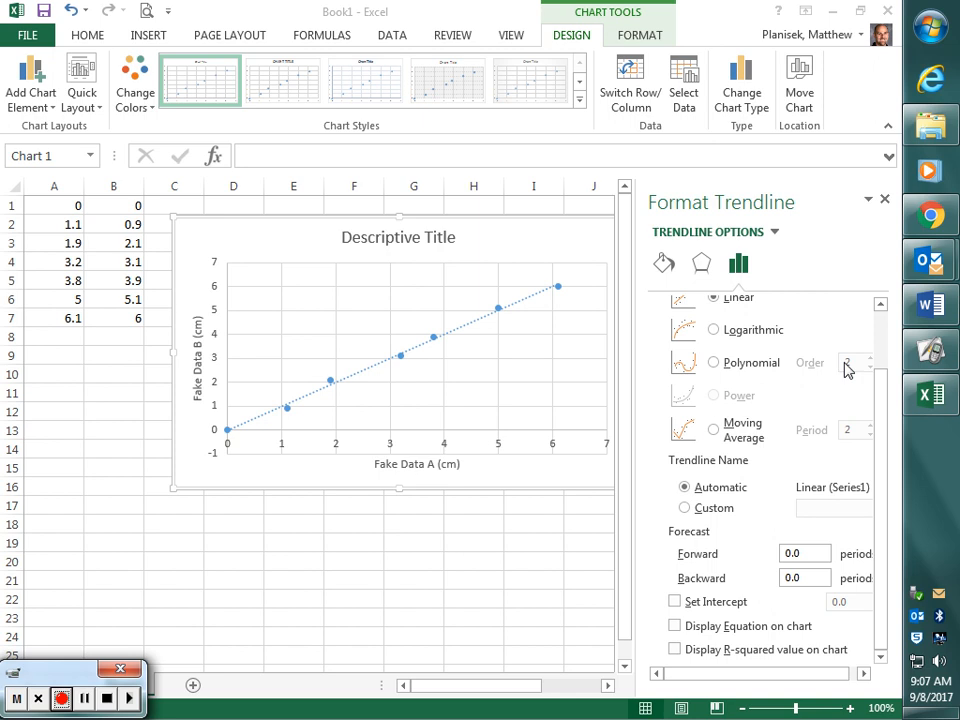
left_click(882, 478)
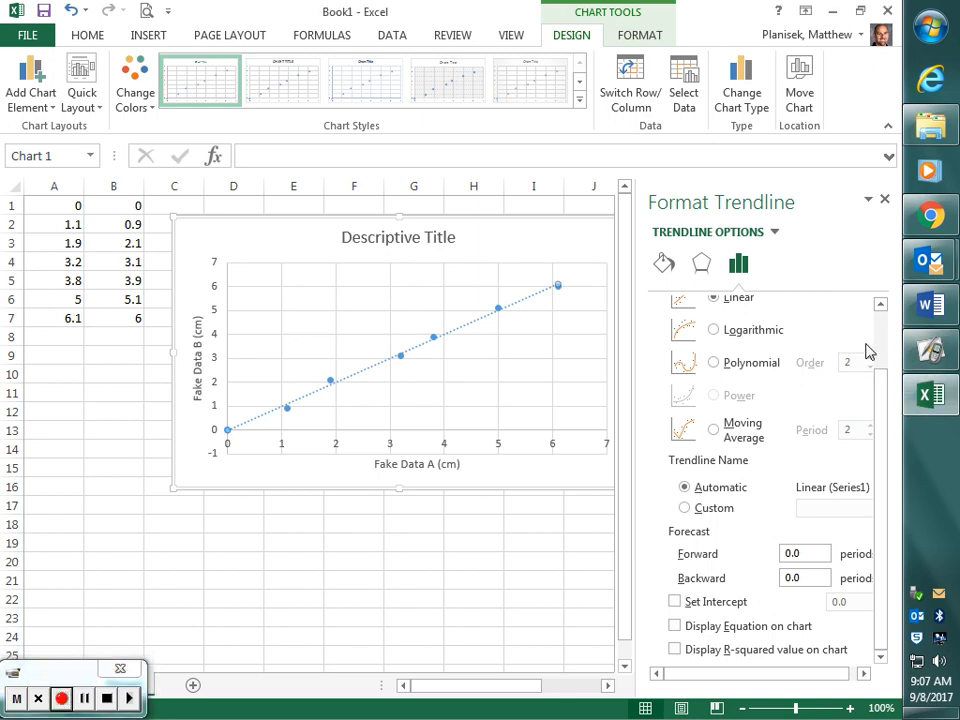
left_click(879, 345)
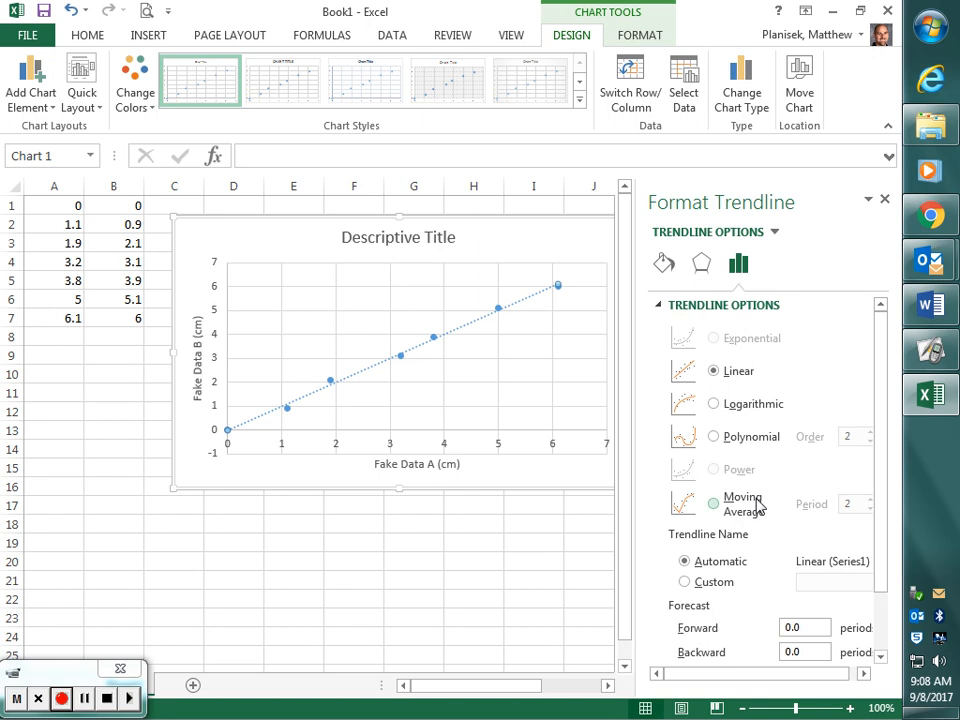
scroll(793, 544, "down", 2)
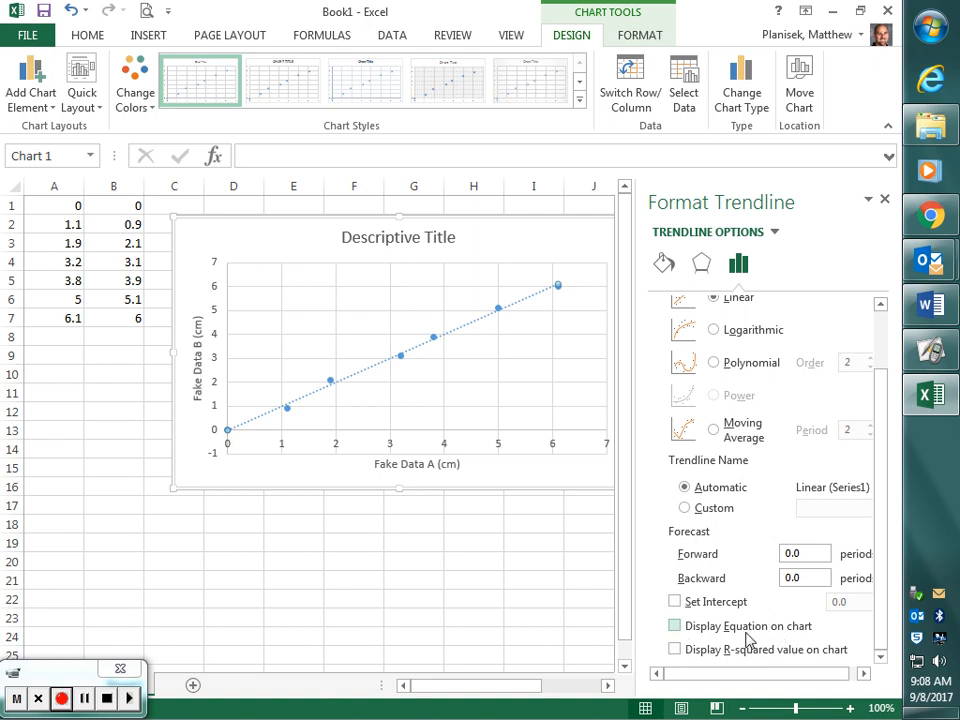
left_click(675, 627)
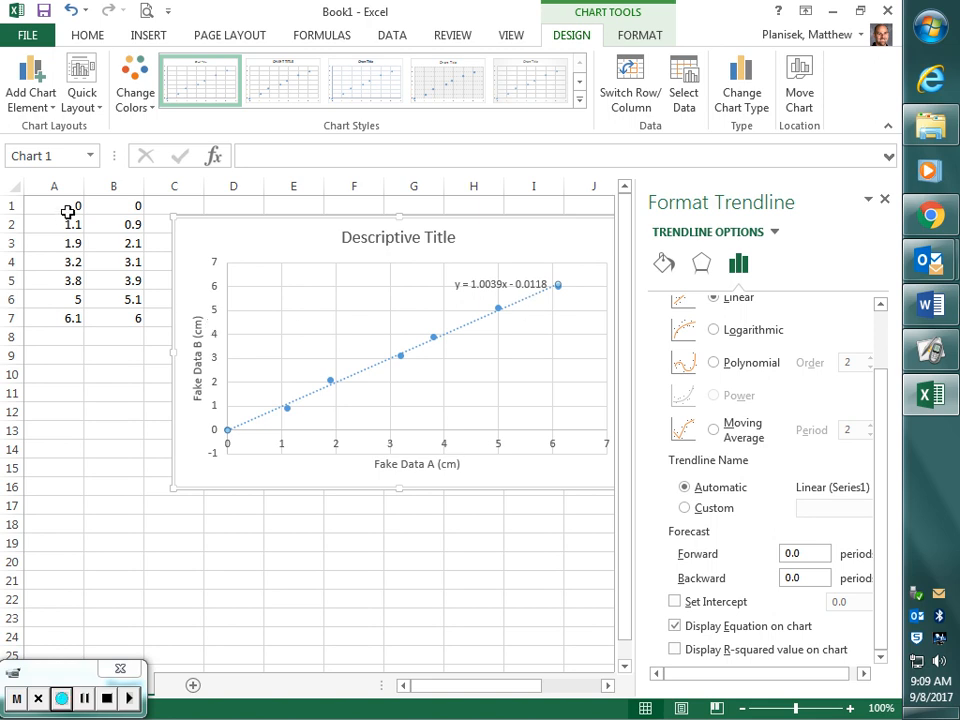
Check the first data pair in cells A1 and B1, and reopen the chart trendline's options.
left_click(122, 206)
left_click(74, 206)
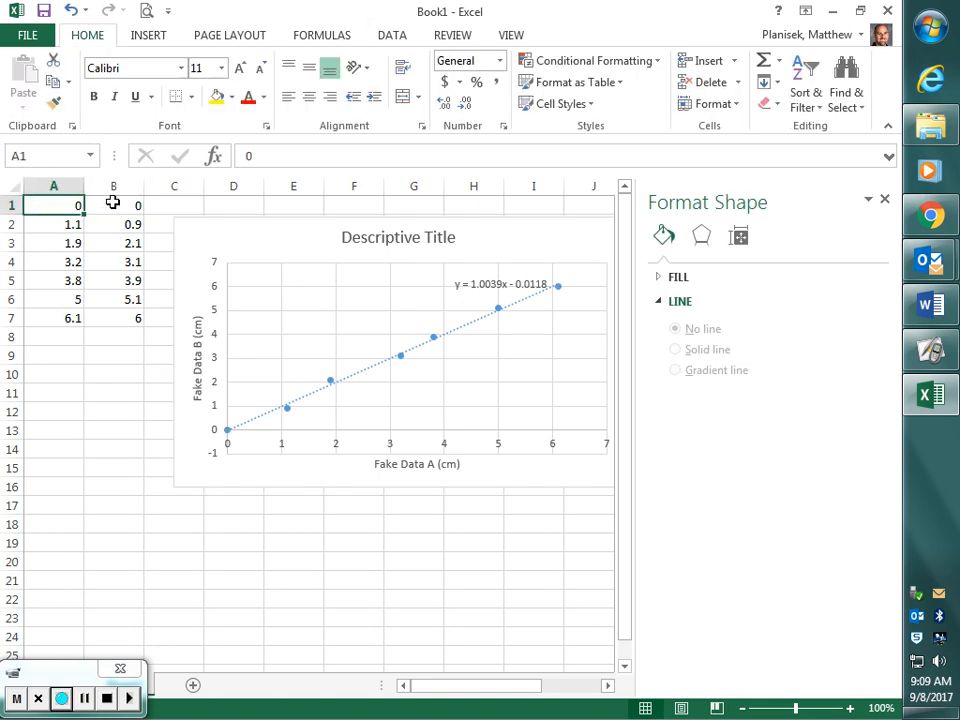
left_click(113, 203)
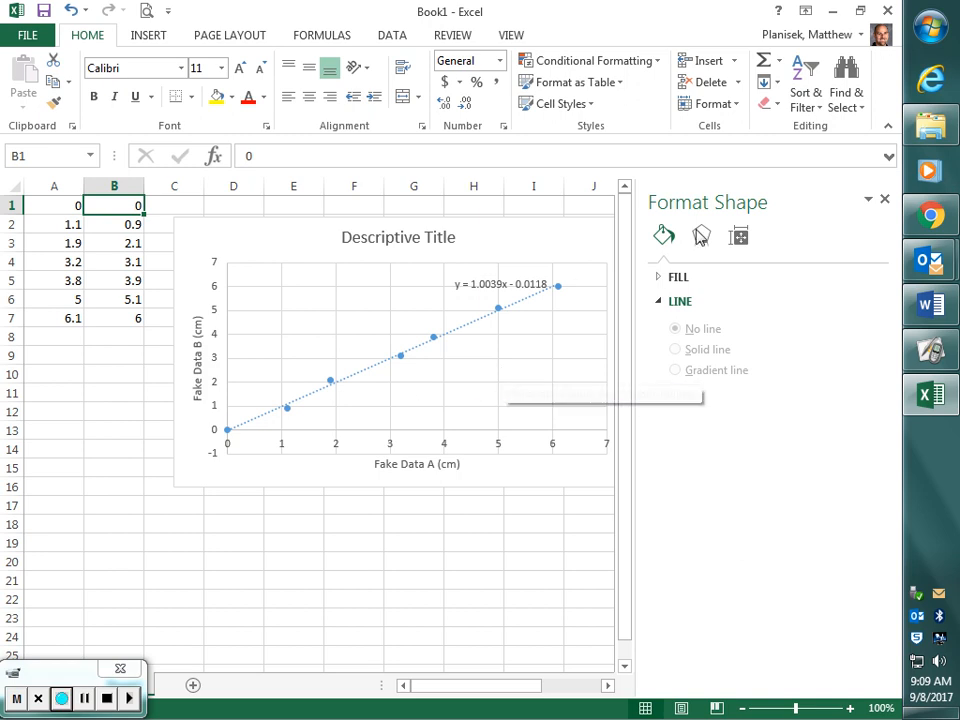
left_click(523, 307)
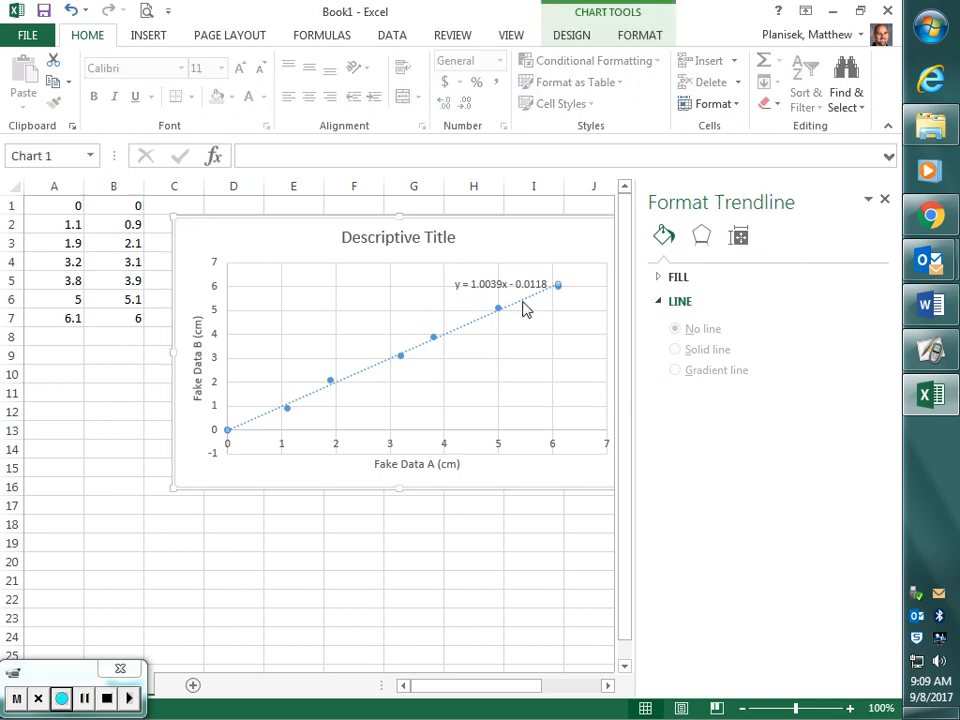
left_click(737, 235)
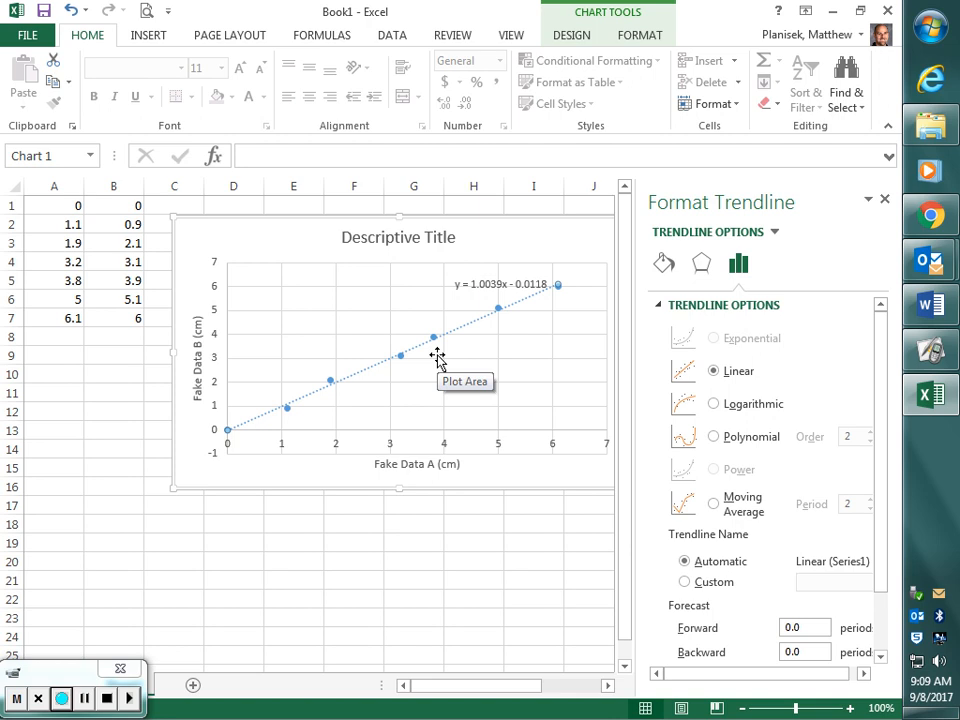
Switch to the Word lab document and highlight the instruction "Make a SCATTER graph for each set of data".
left_click(930, 305)
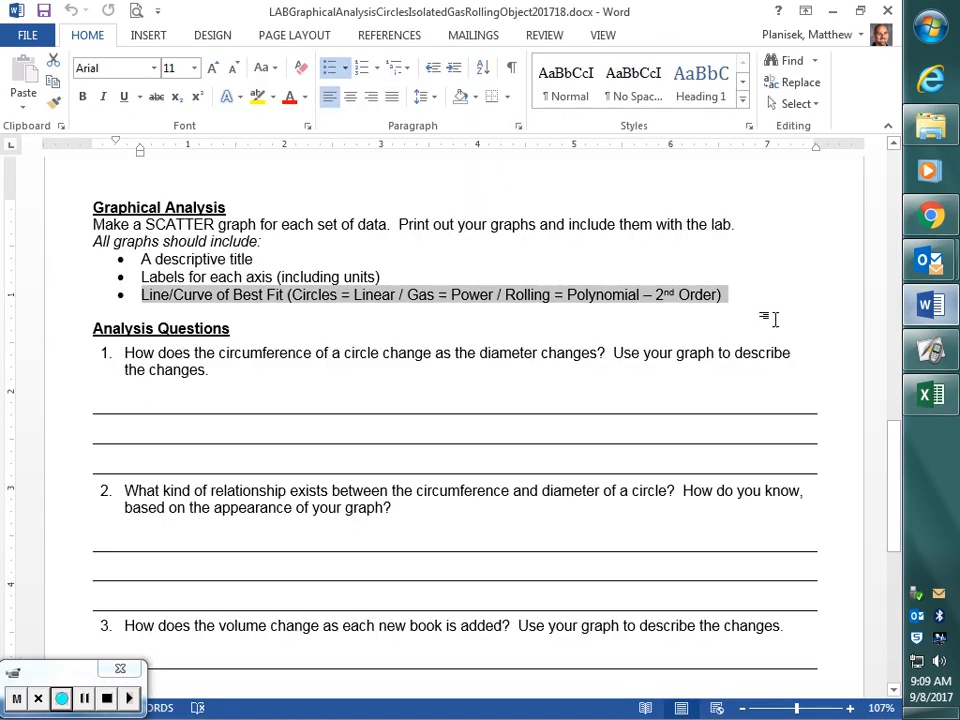
left_click(90, 225)
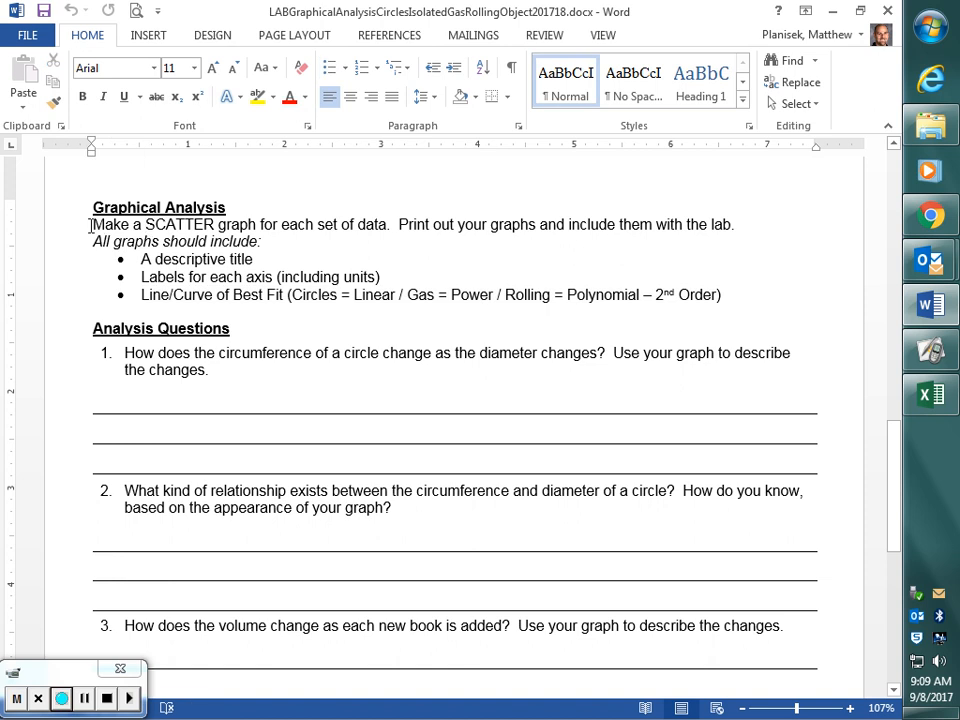
left_click_drag(90, 225, 386, 225)
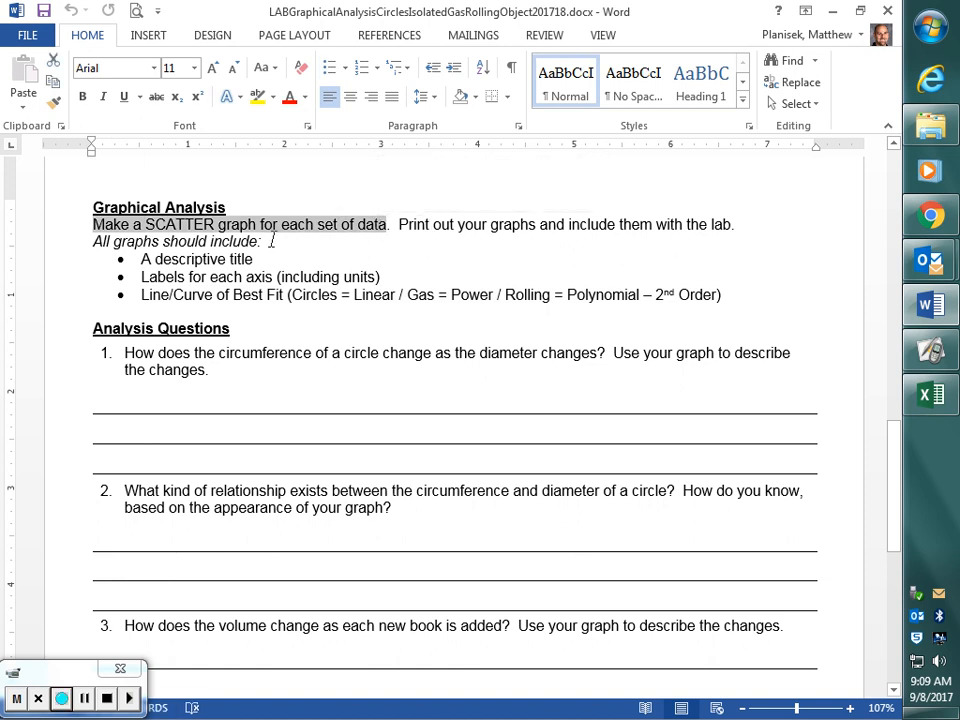
Examine the graph requirements by highlighting the axis labels bullet and the "Line/Curve of Best Fit" text under Graphical Analysis.
left_click_drag(140, 259, 398, 287)
left_click(133, 276)
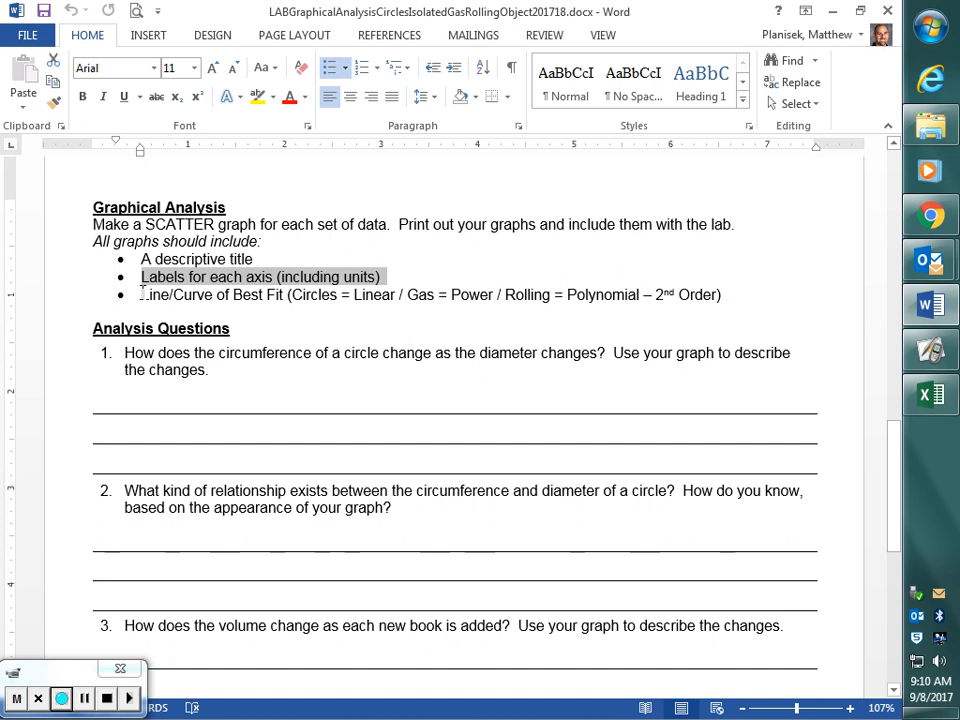
left_click_drag(141, 294, 283, 295)
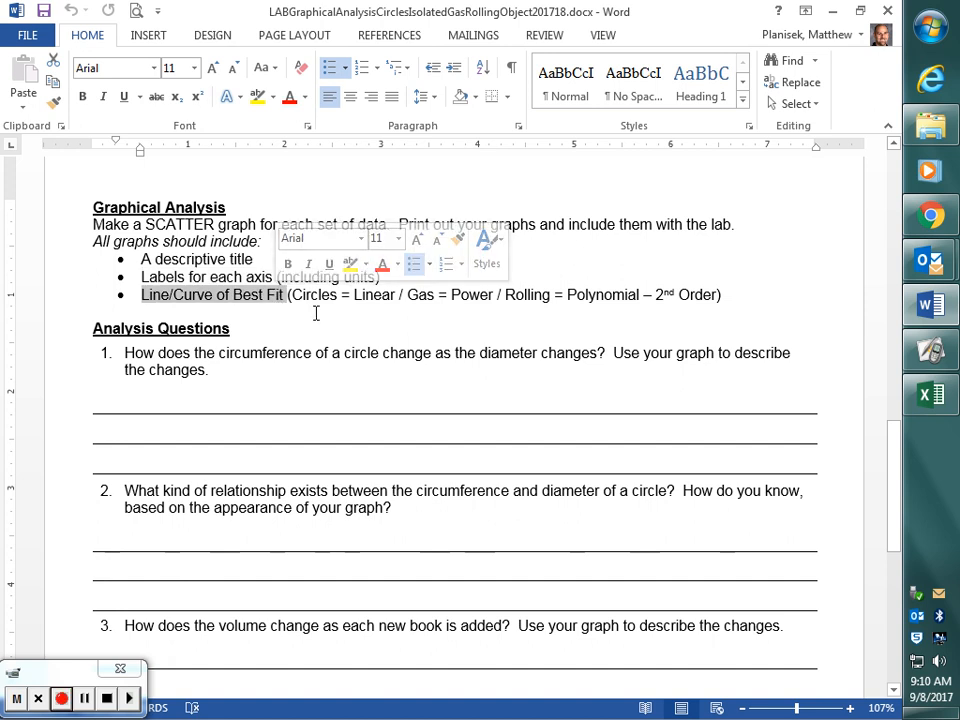
left_click(733, 292)
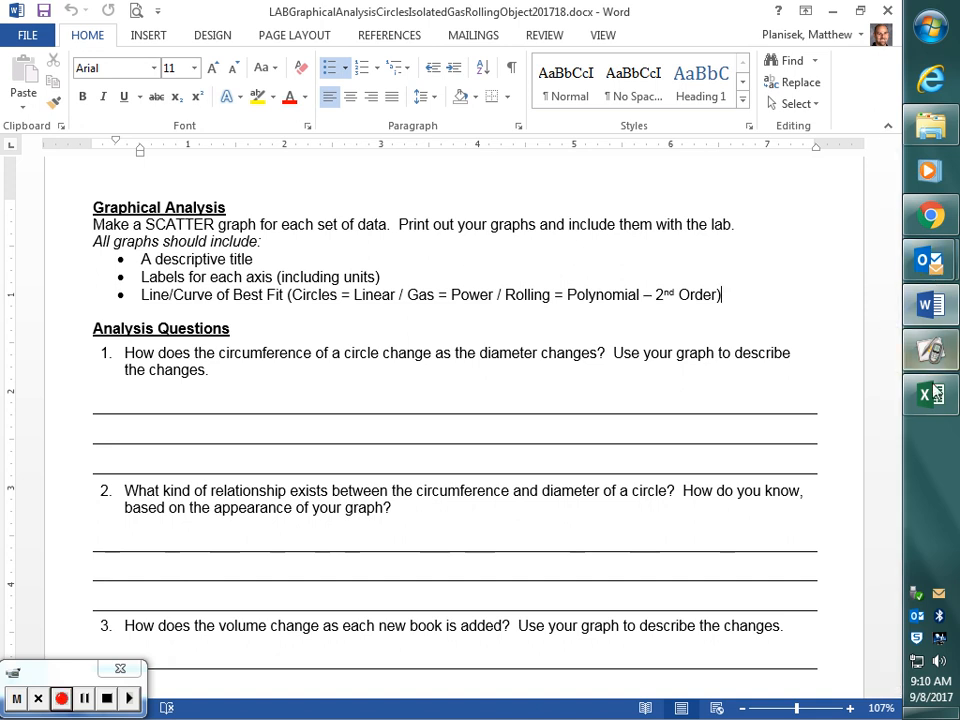
Review the chart in the Excel workbook, and switch to the Google Docs class calendar in Chrome to highlight the September 6 reading homework, p.22-25.
left_click(933, 393)
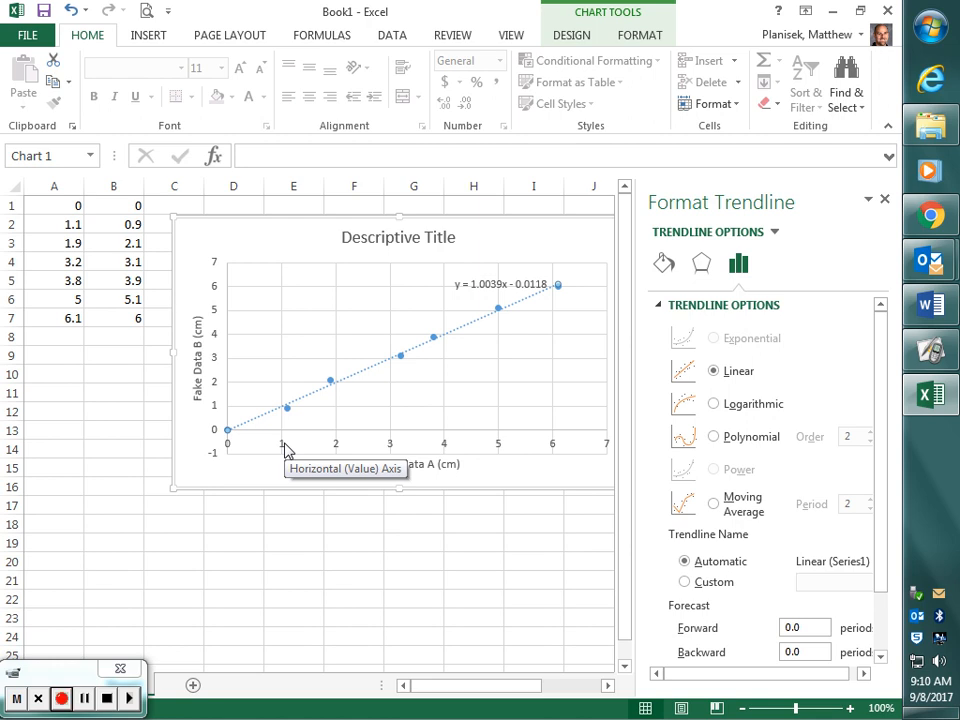
left_click(930, 215)
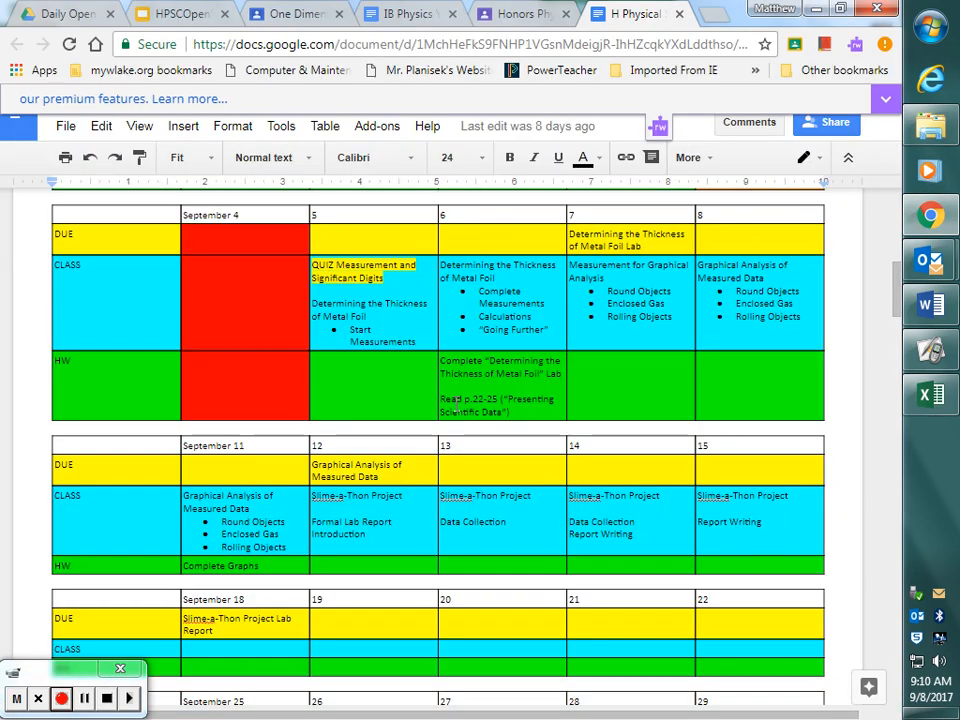
left_click_drag(444, 390, 519, 417)
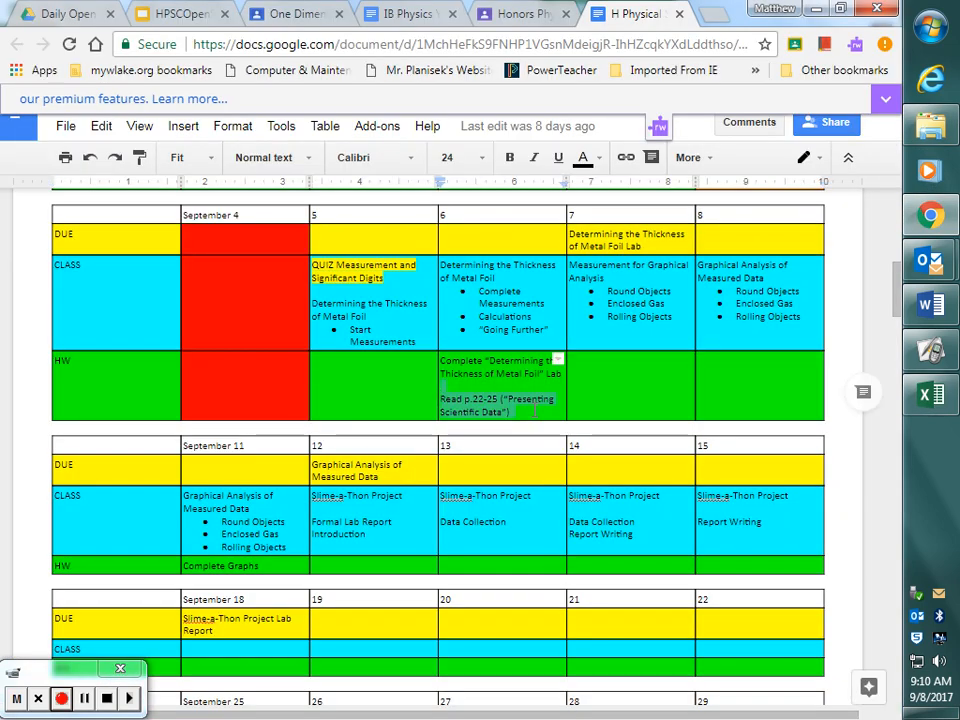